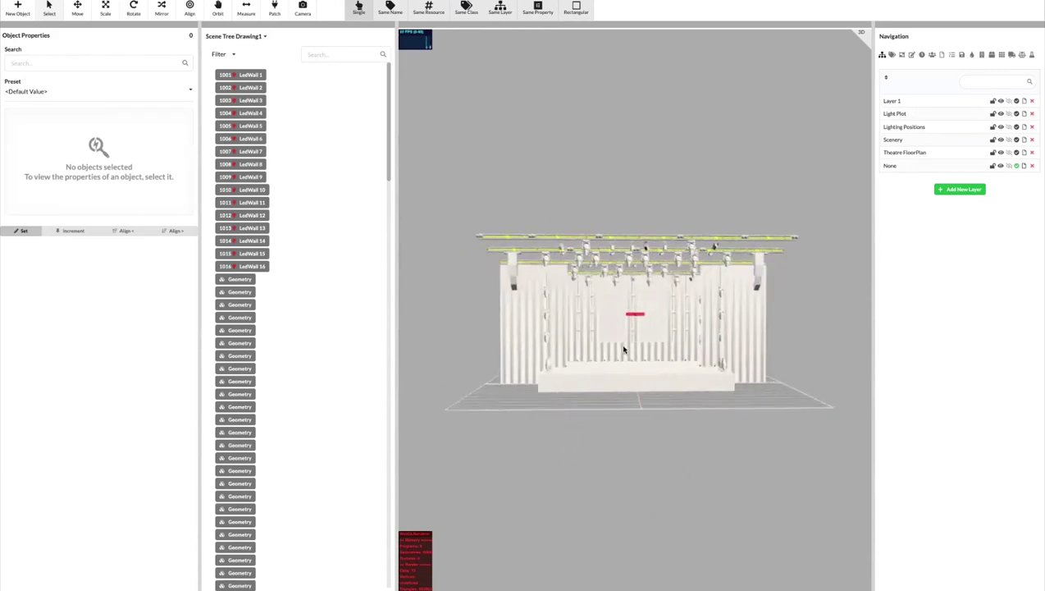
Group all objects in the scene tree of Drawing1 by class.
scroll(338, 354, "down", 1)
scroll(338, 354, "down", 6)
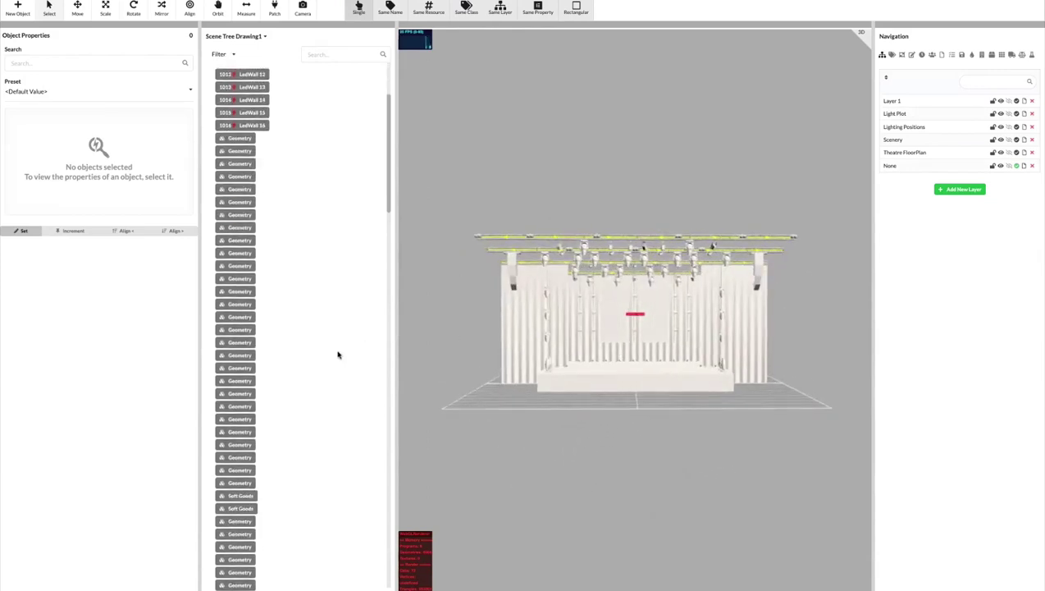
scroll(338, 354, "down", 12)
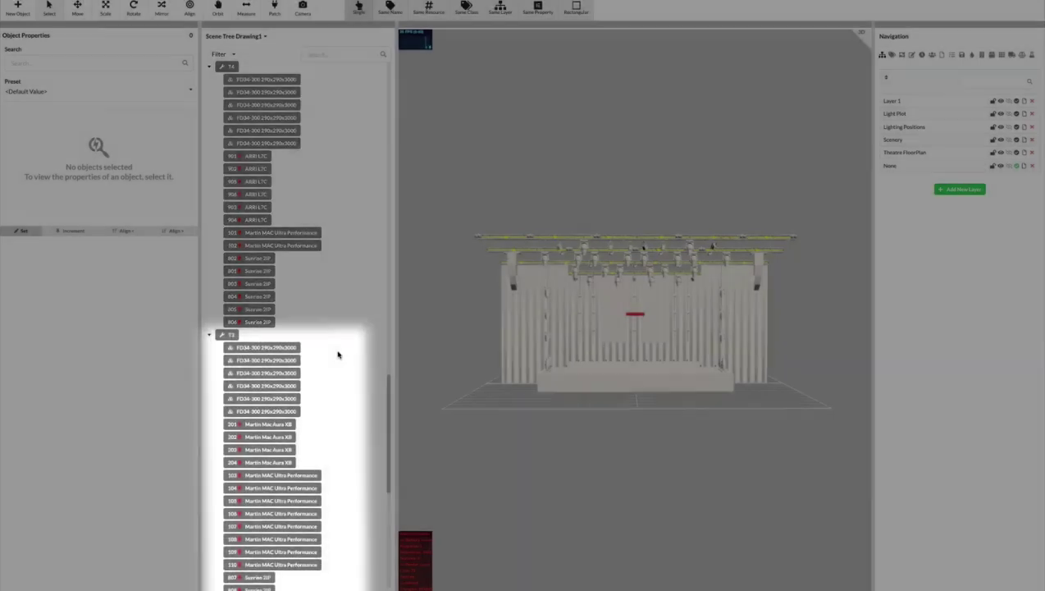
scroll(337, 354, "down", 10)
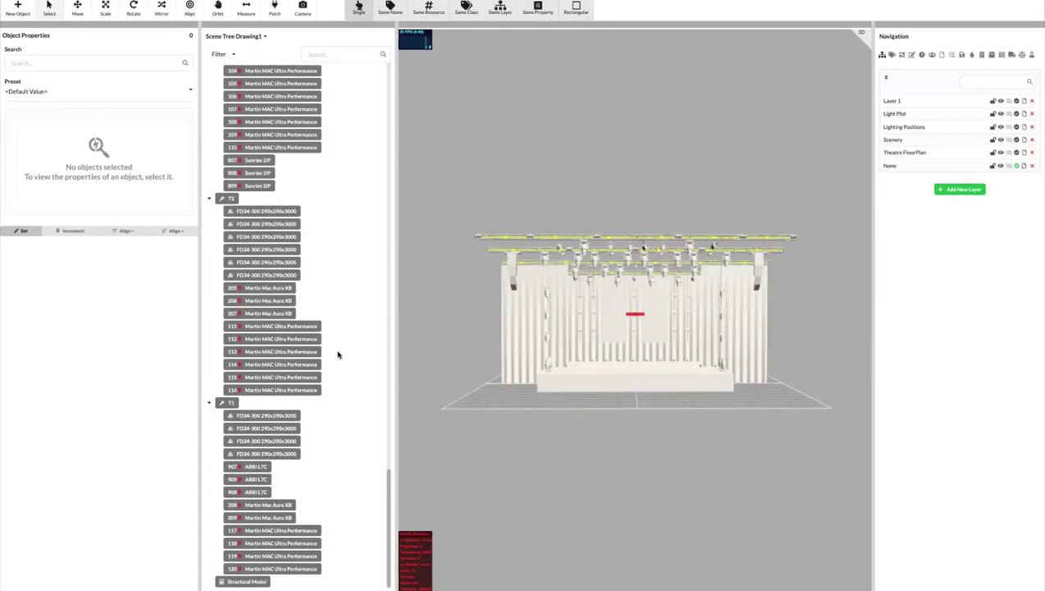
right_click(140, 32)
left_click(133, 17)
right_click(141, 33)
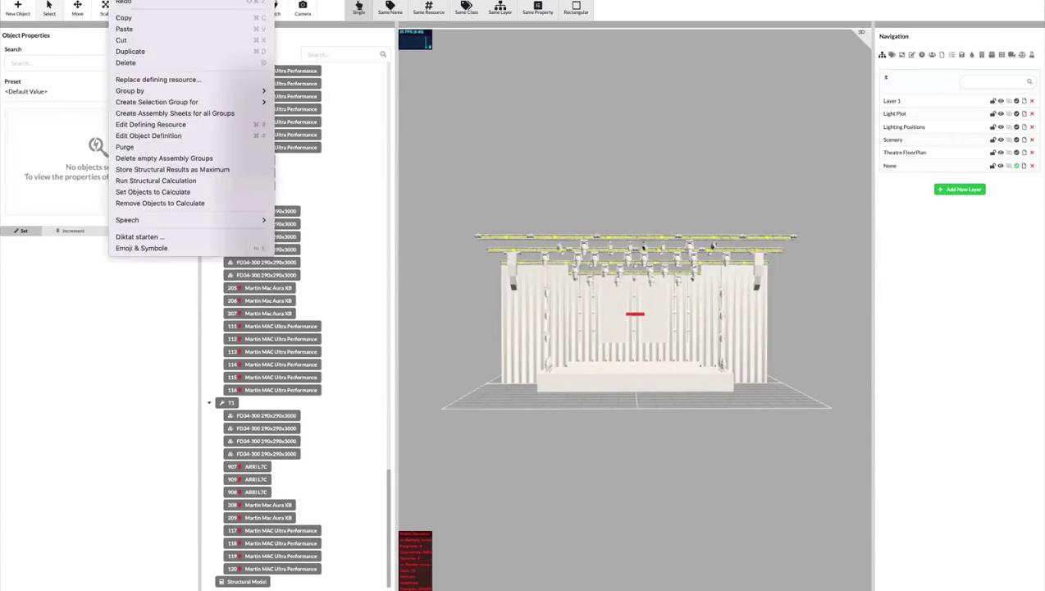
mouse_move(174, 91)
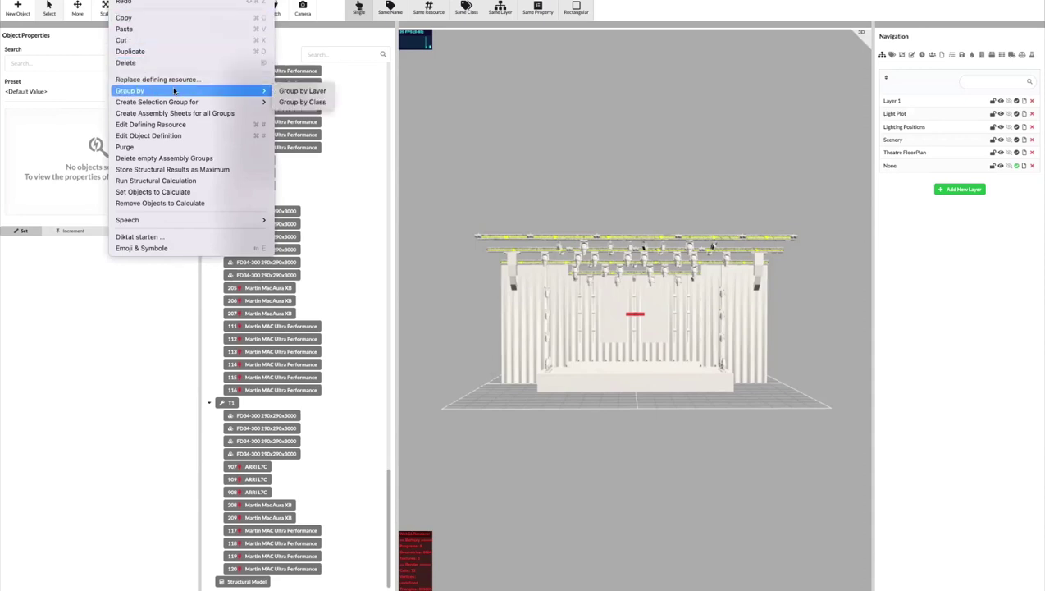
left_click(308, 102)
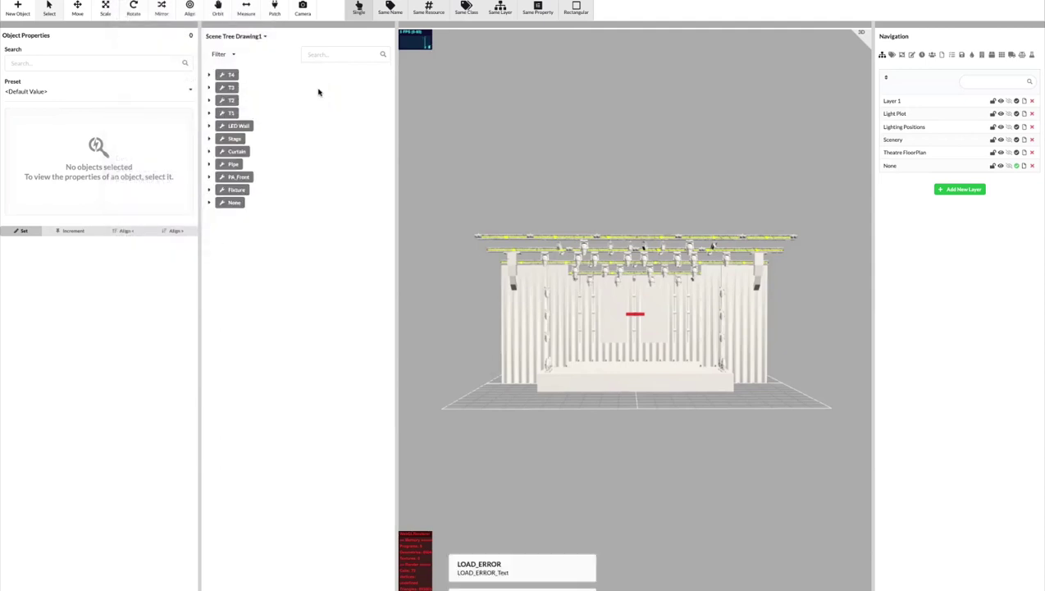
Examine which objects belong to each class group, from T4, T3, T2 and T1 through LED Wall, Stage, Curtain, Pipe and PA_Front to Fixture.
left_click(227, 75)
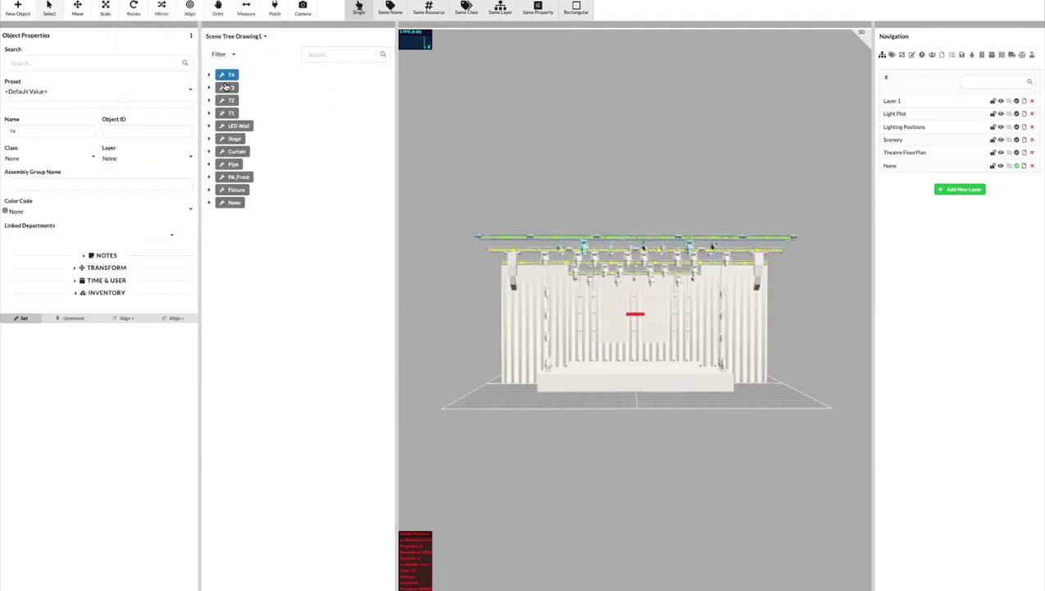
left_click(228, 89)
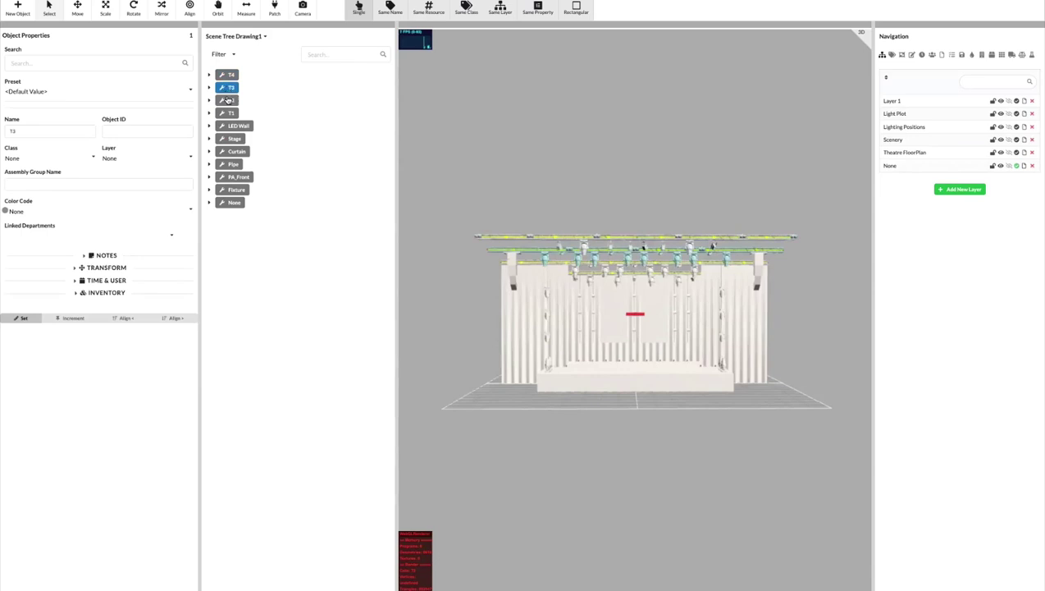
left_click(229, 100)
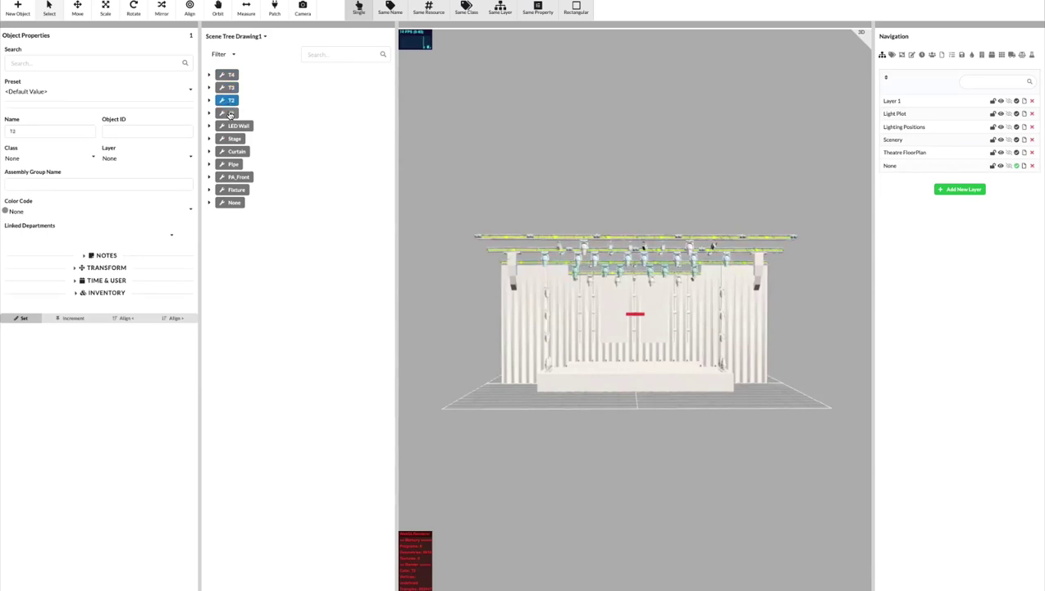
left_click(230, 113)
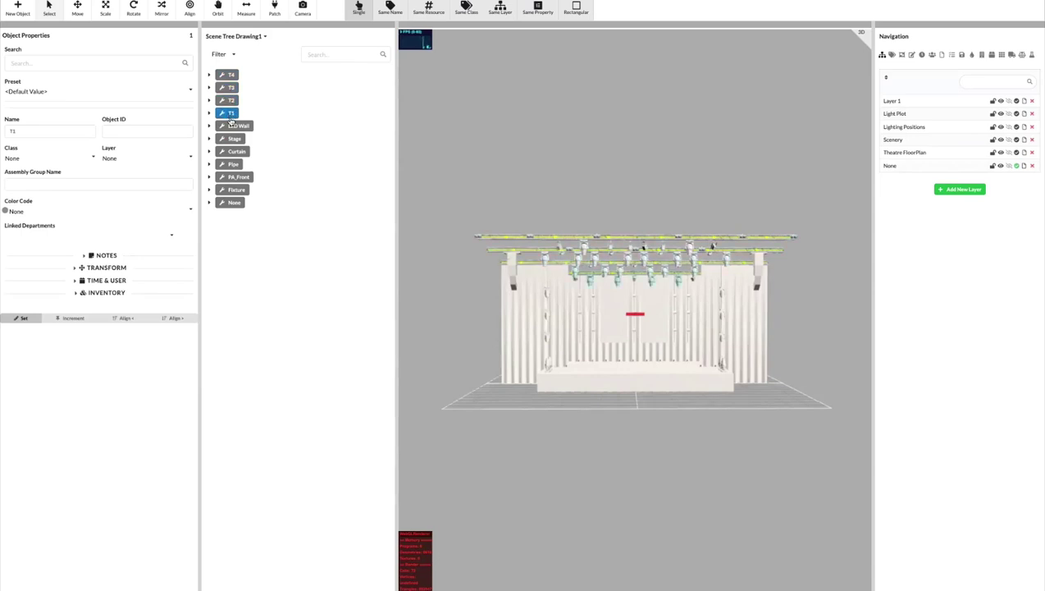
left_click(232, 128)
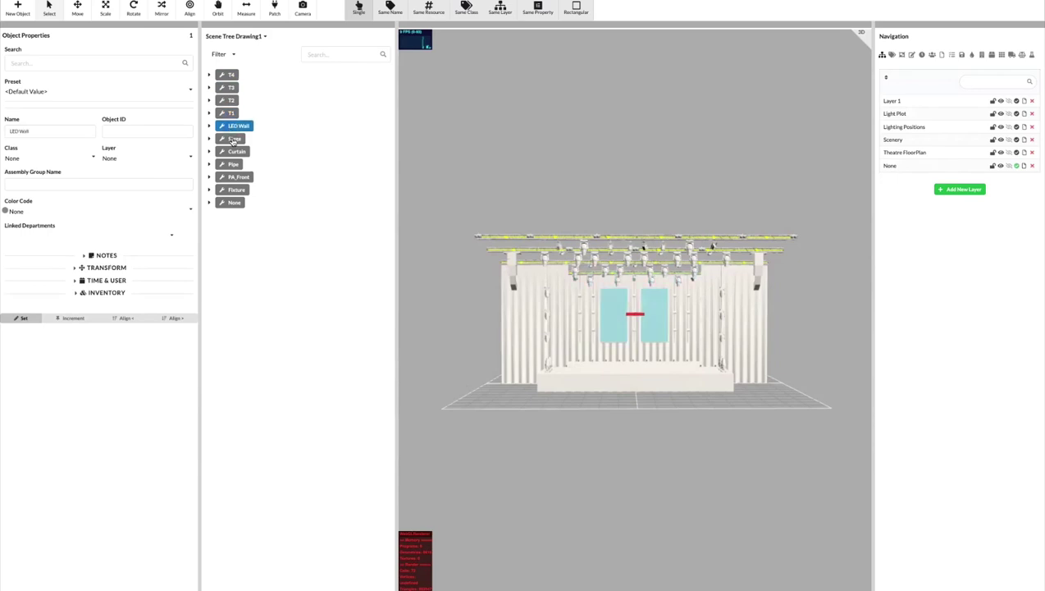
left_click(234, 140)
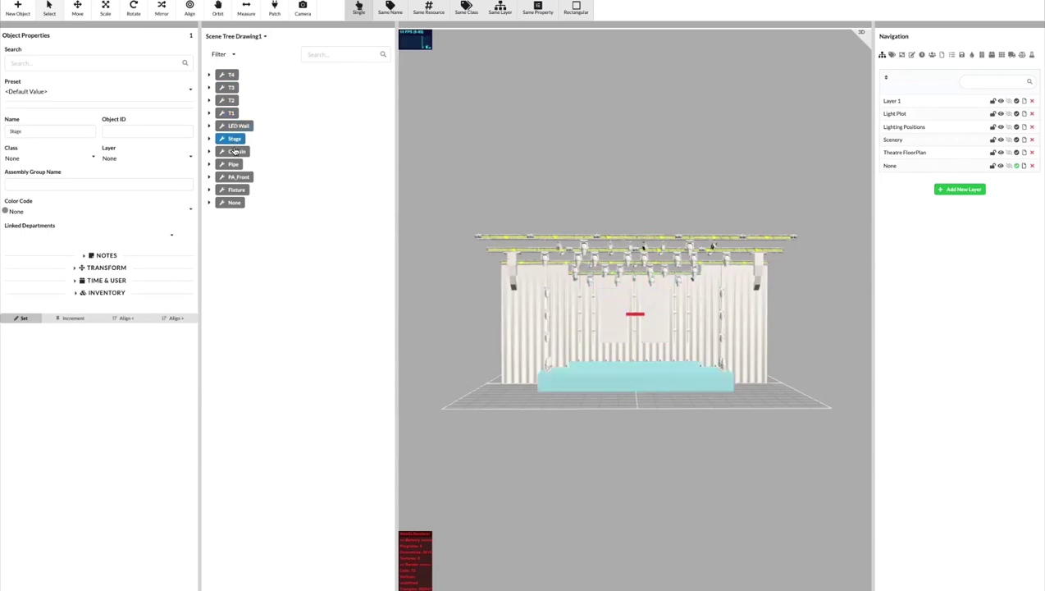
left_click(235, 151)
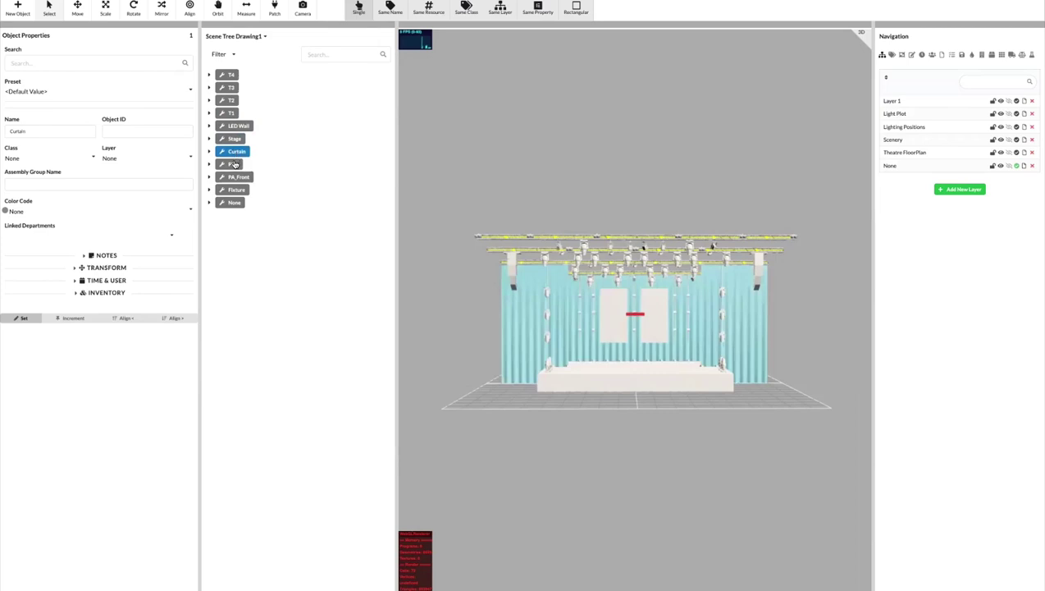
left_click(234, 166)
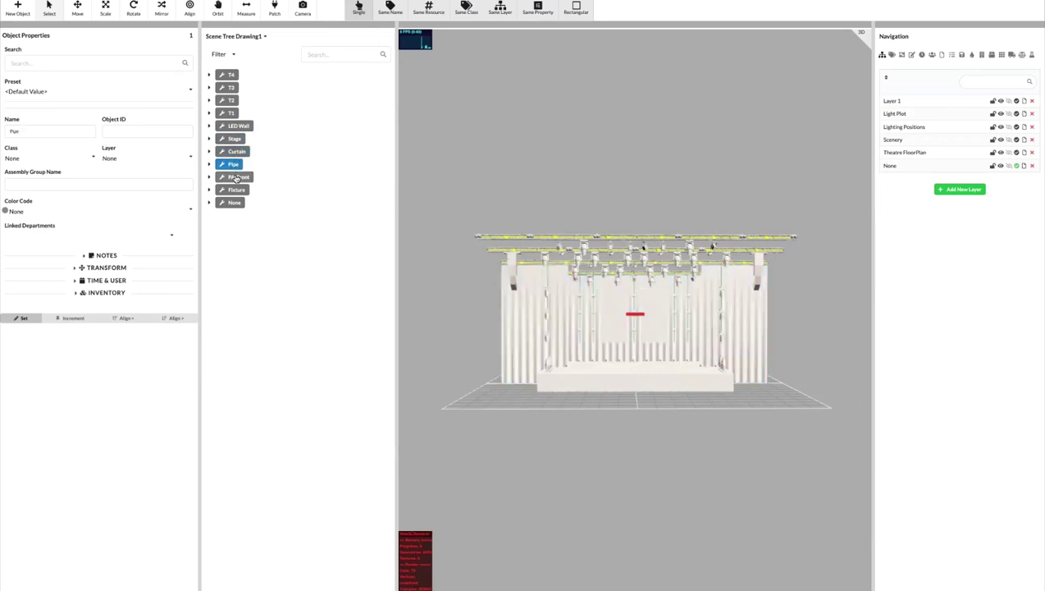
left_click(236, 177)
left_click(237, 193)
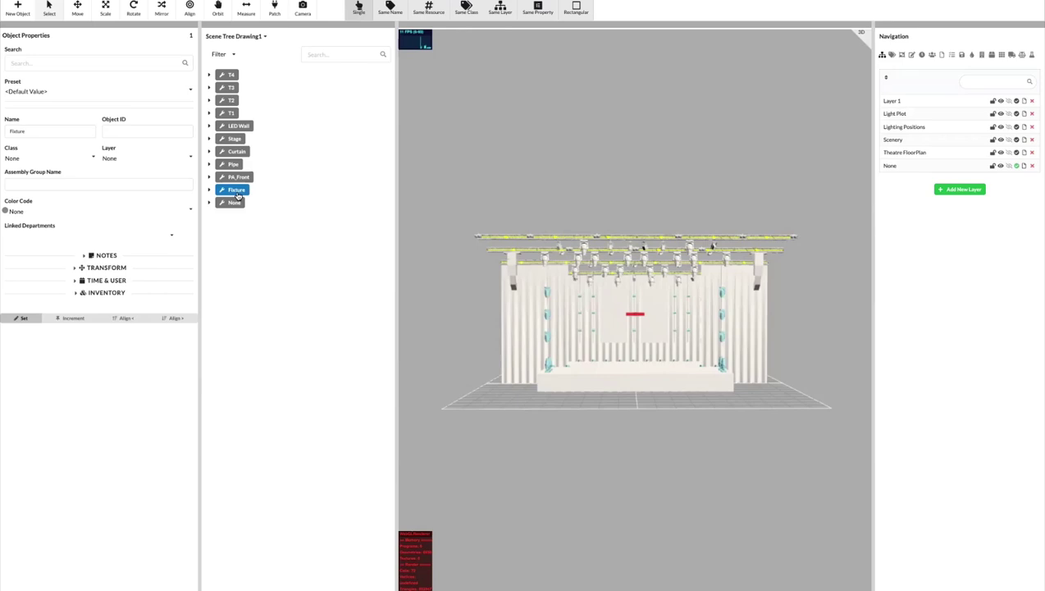
Combine the groups T4, T3, T2 and T1 into a parent group named Rig and clear the selection.
left_click(230, 74)
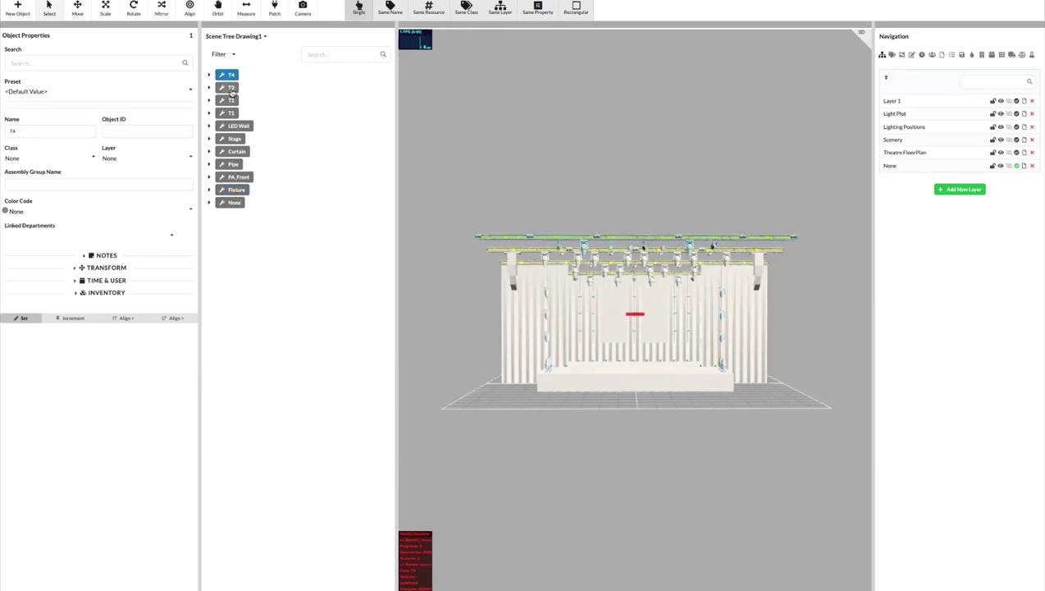
left_click(230, 88, "shift")
left_click(230, 100, "shift")
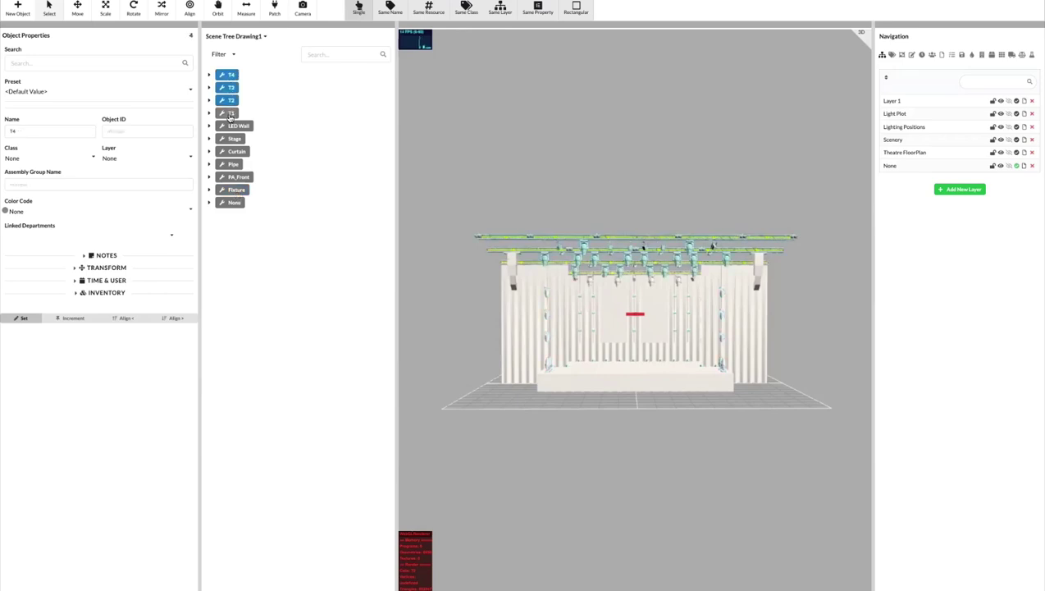
left_click(230, 114, "shift")
key("ctrl+g")
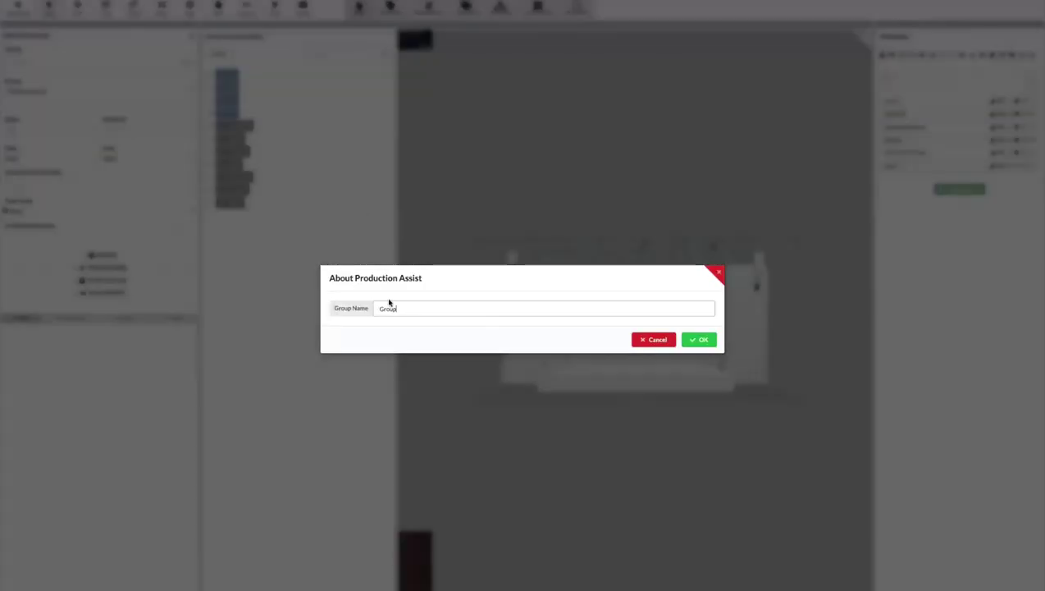
double_click(391, 307)
type("Rig")
left_click(689, 340)
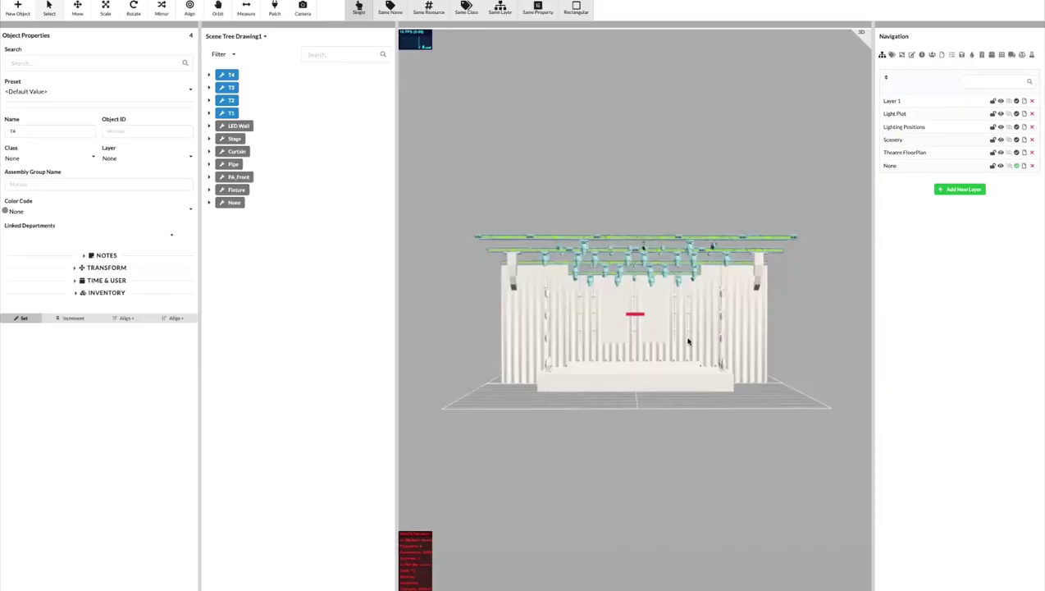
left_click(261, 235)
Create an assembly sheet for T1 named "T1 - Fixture DMX Overview" with Fixture DMX Overview as the linked preset.
right_click(236, 216)
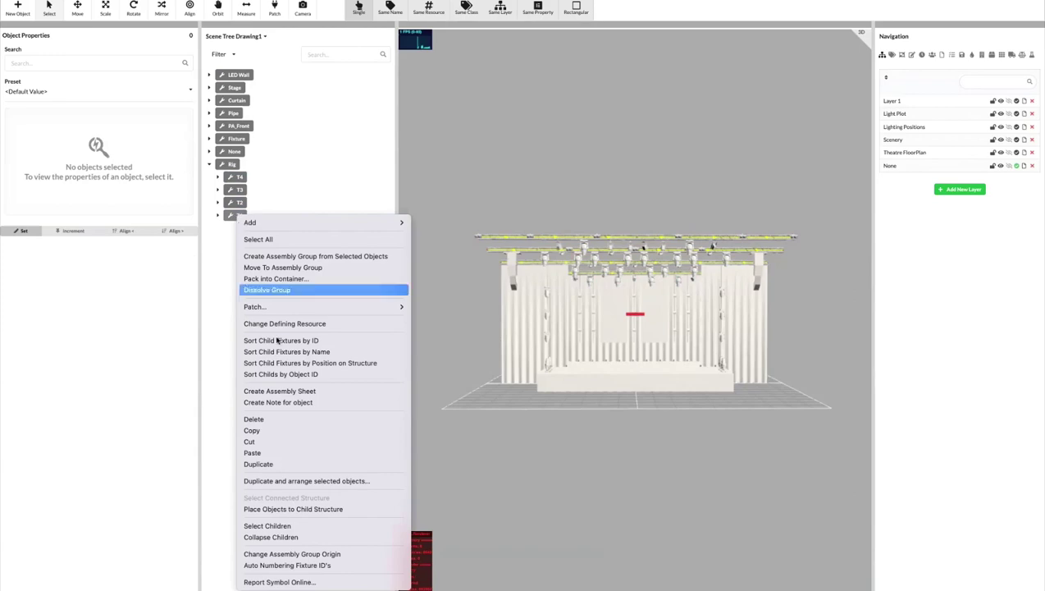
left_click(291, 391)
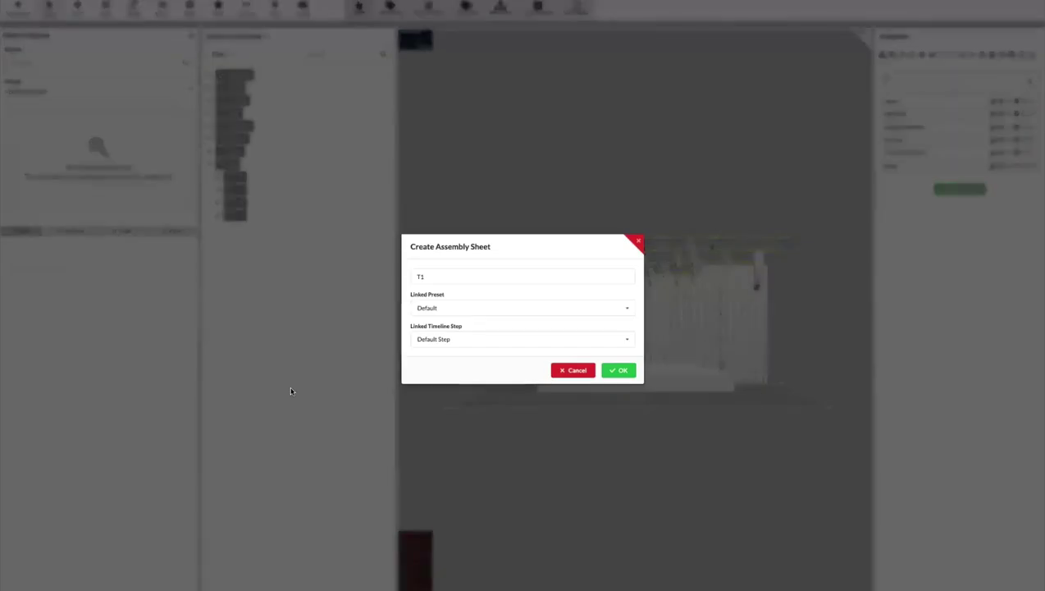
left_click(435, 307)
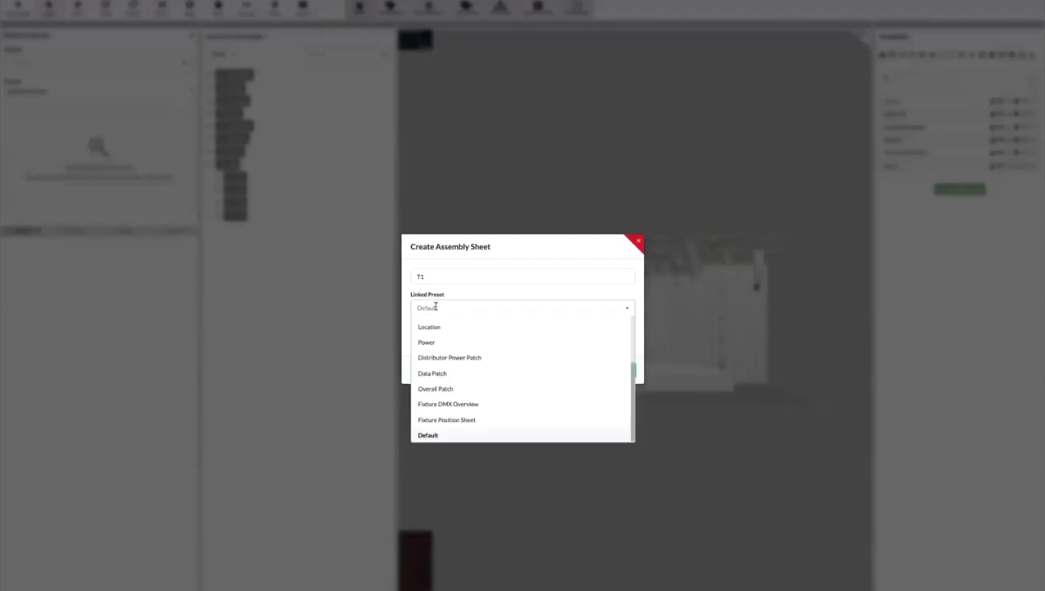
left_click(457, 404)
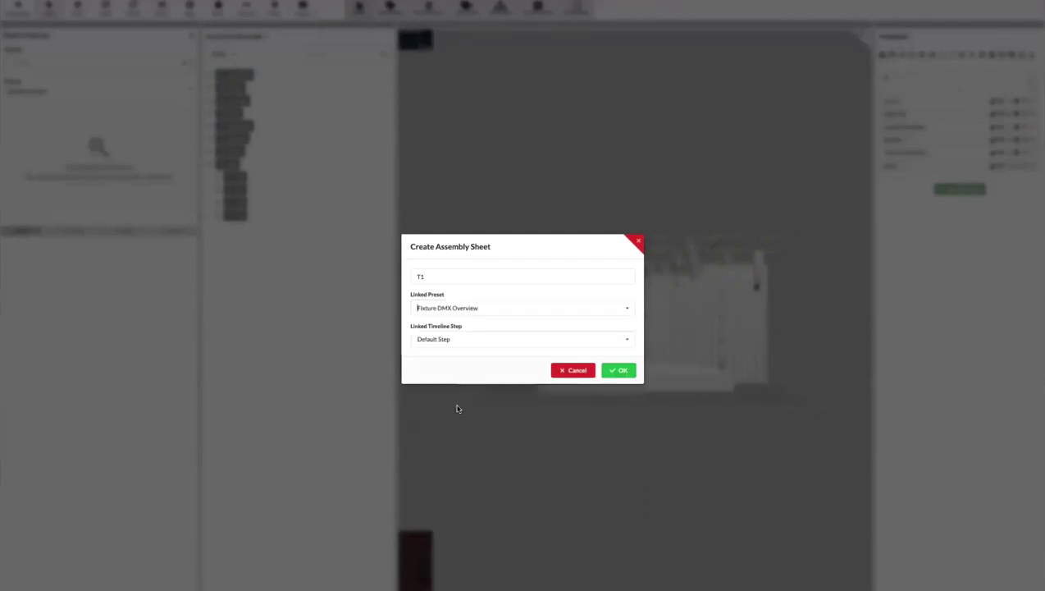
left_click(447, 279)
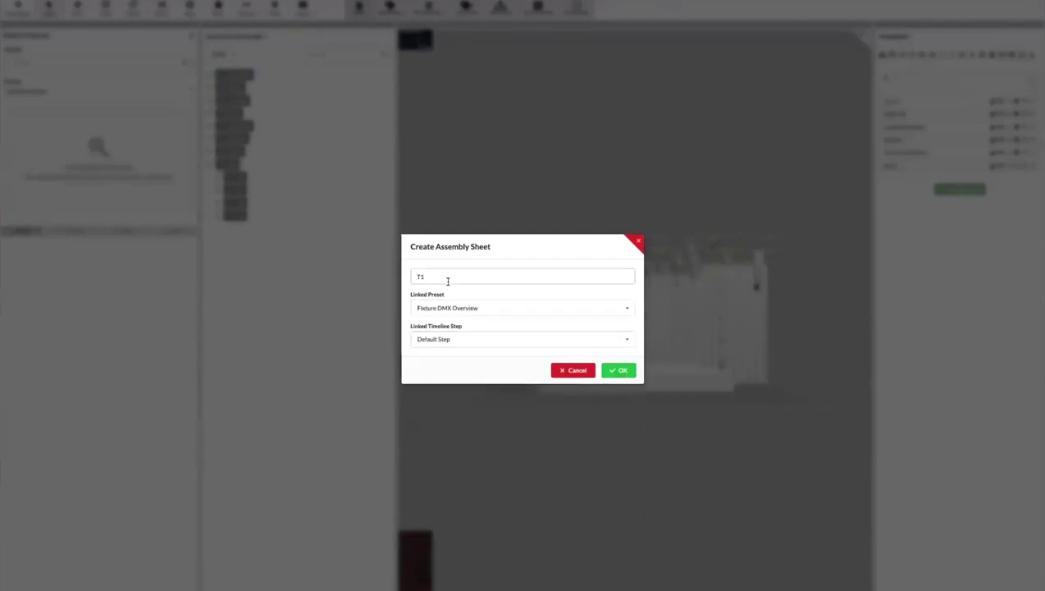
type("- Fixture DMX Overview")
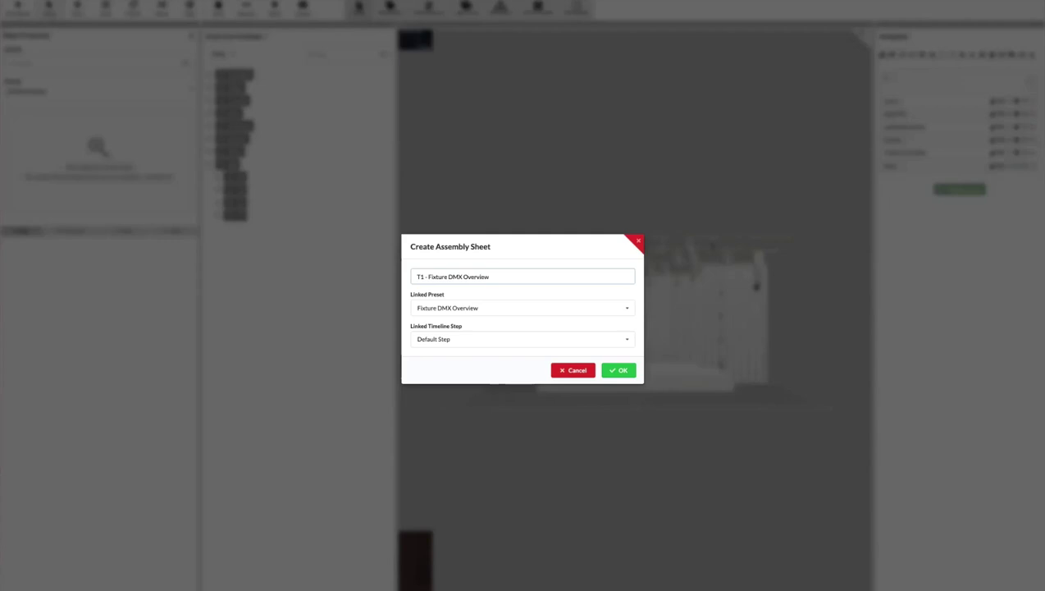
left_click(608, 373)
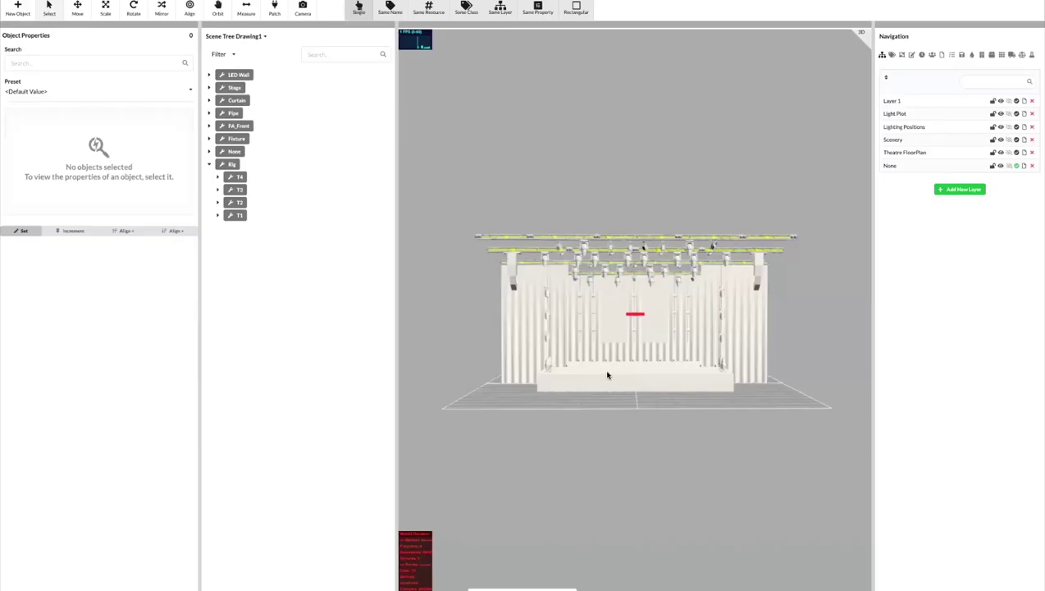
Open the Worksheets window and display the "T1 - Fixture DMX Overview" assembly sheet.
left_click(214, 0)
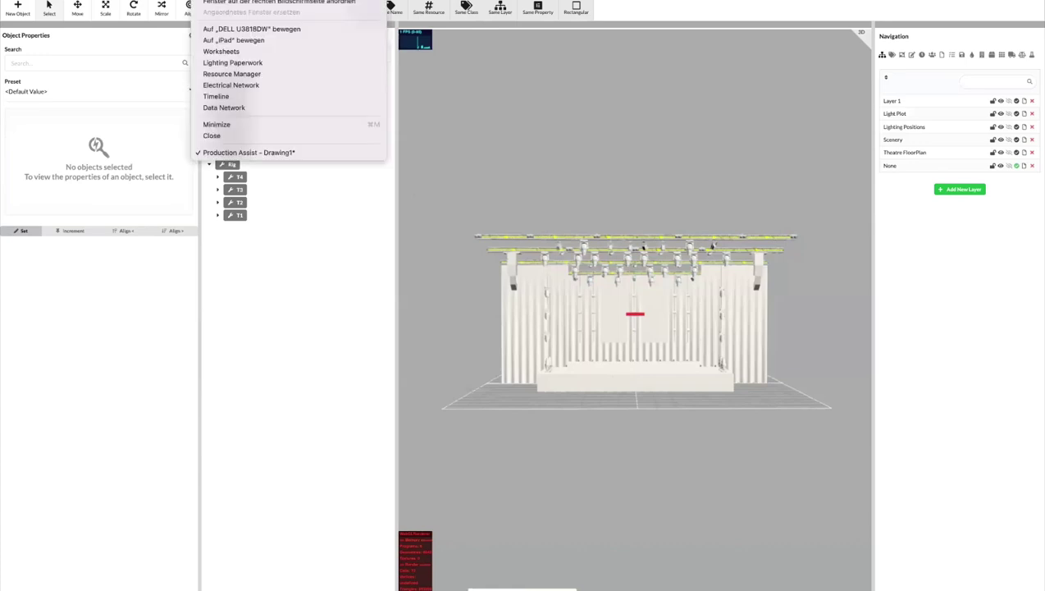
left_click(220, 52)
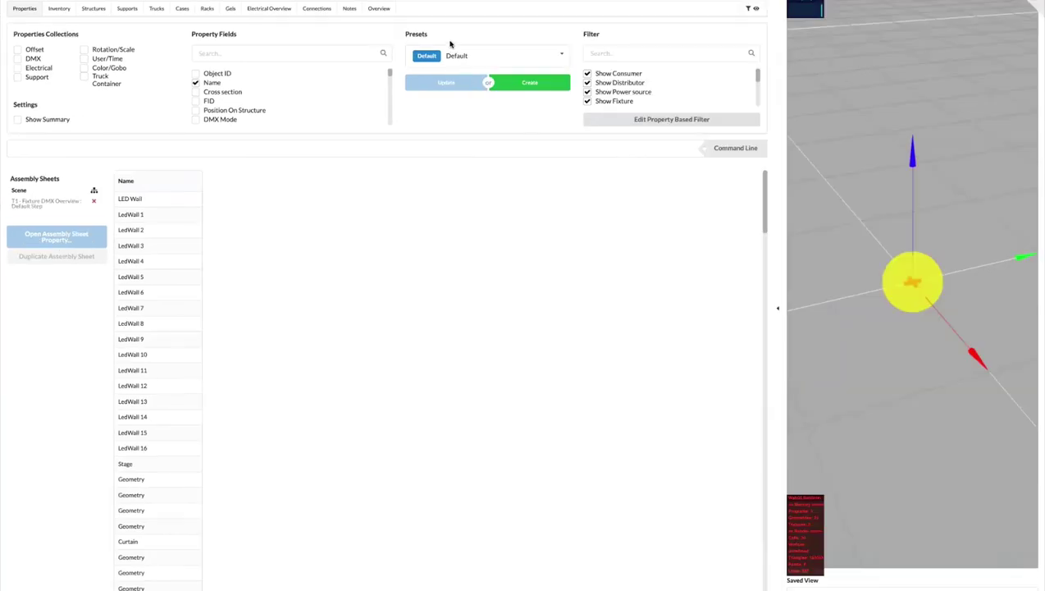
left_click(37, 204)
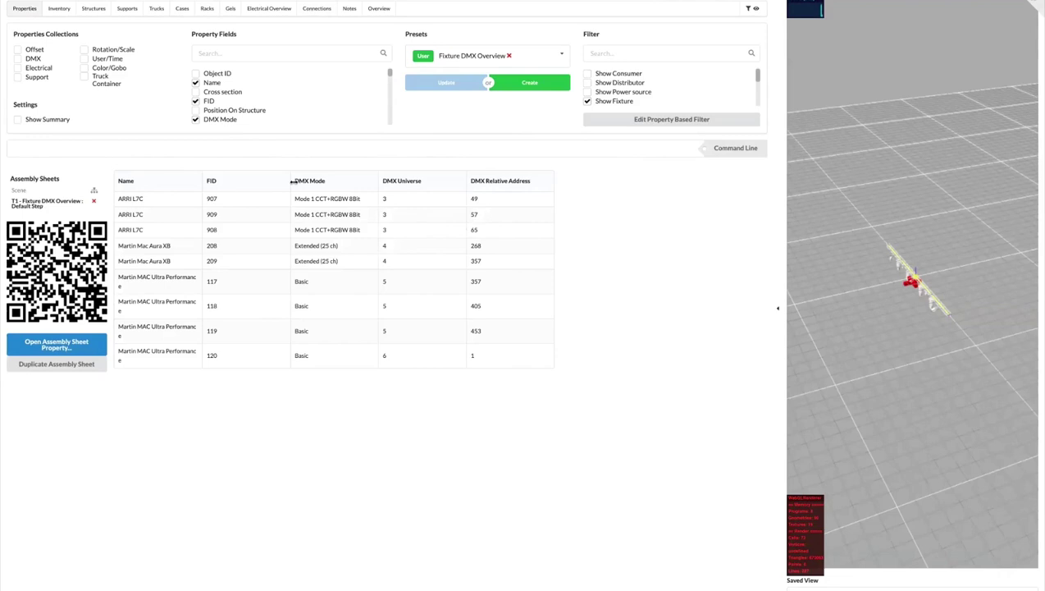
Move the DMX Mode column behind DMX Relative Address and sort the sheet by FID in descending order.
left_click_drag(305, 182, 382, 184)
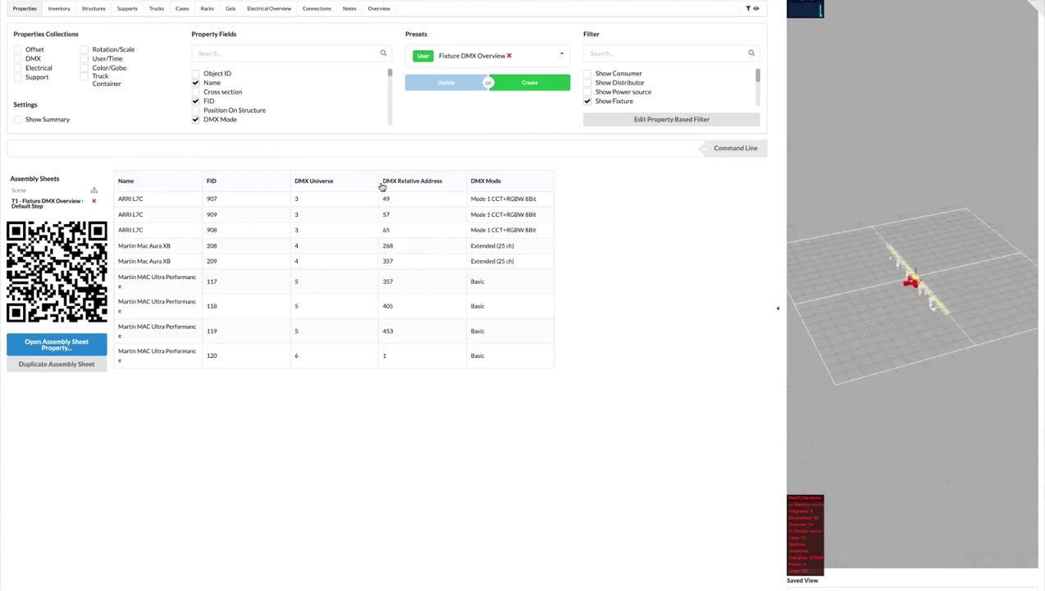
left_click(257, 187)
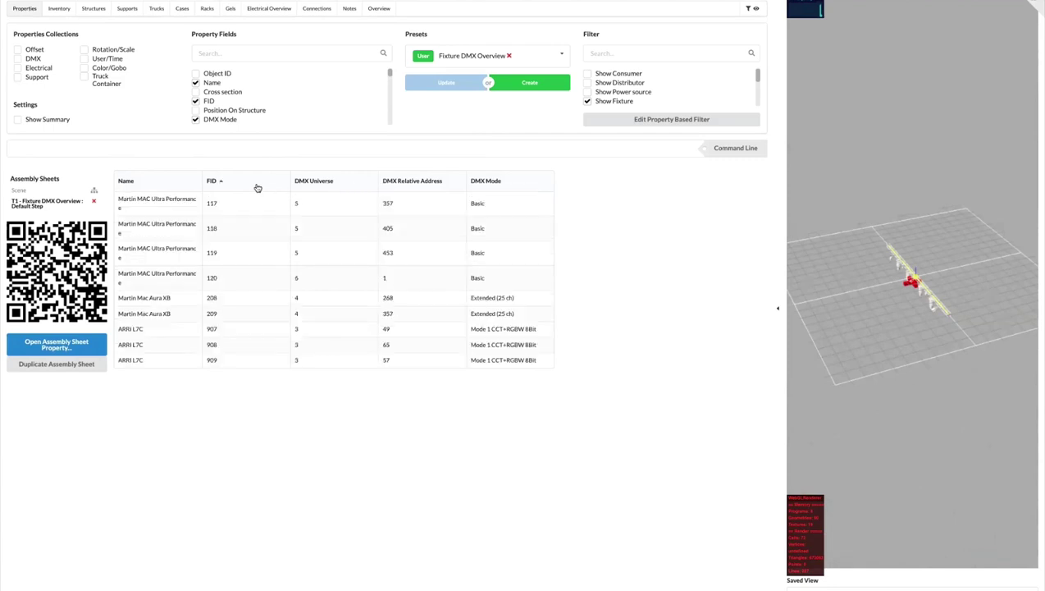
left_click(257, 188)
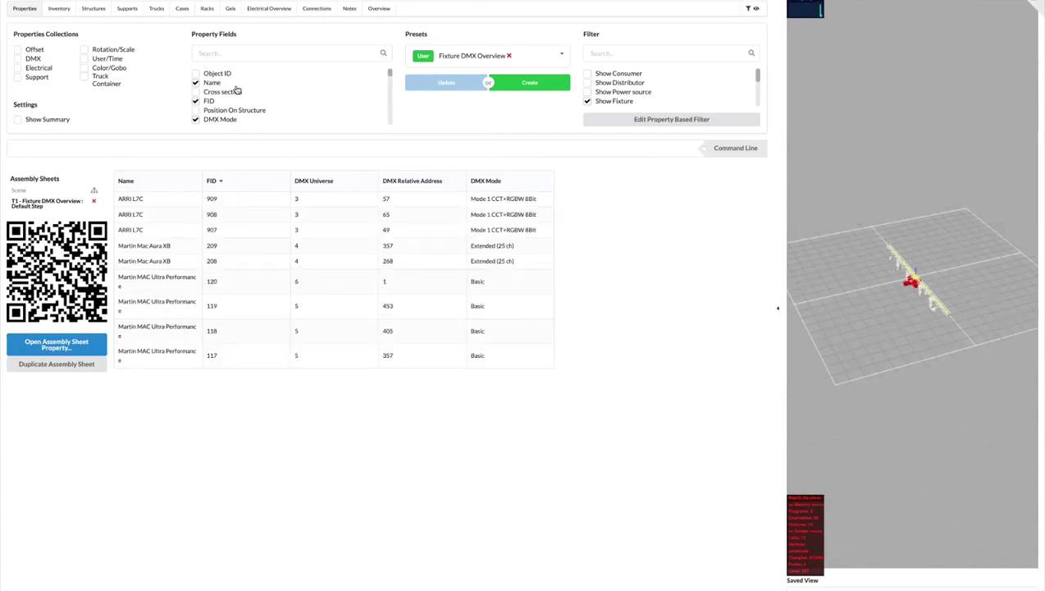
Add the Position On Structure property as a column to the T1 sheet and sort by it in ascending order.
left_click(235, 54)
type("pi")
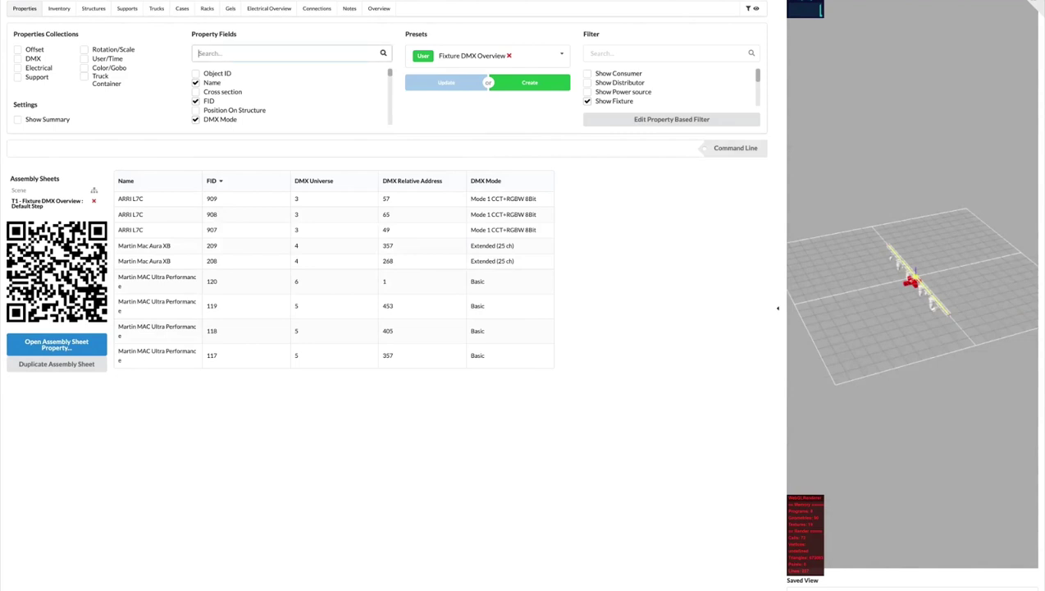
key("BackSpace")
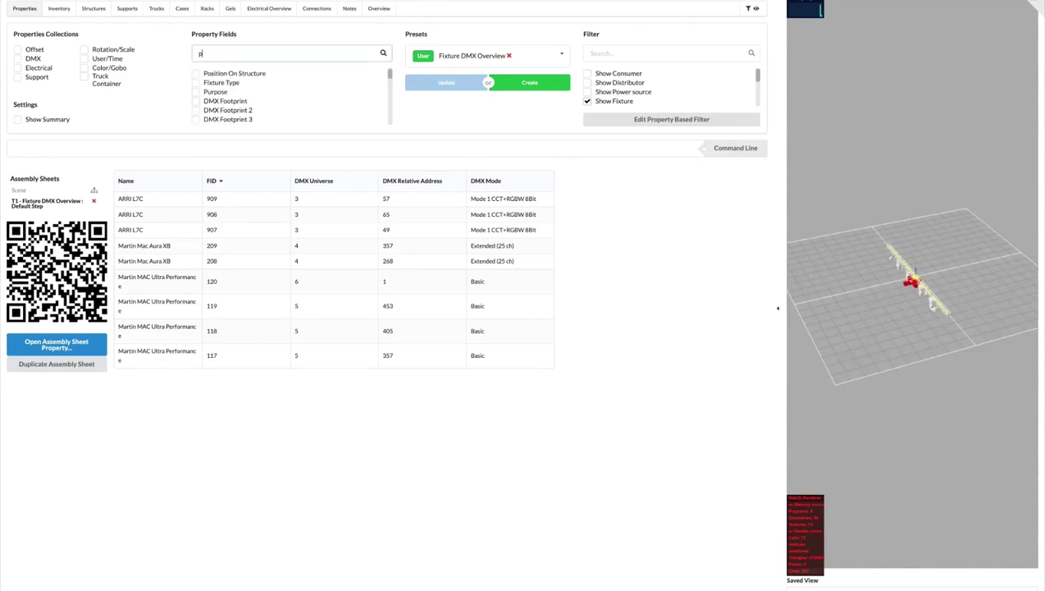
type("o")
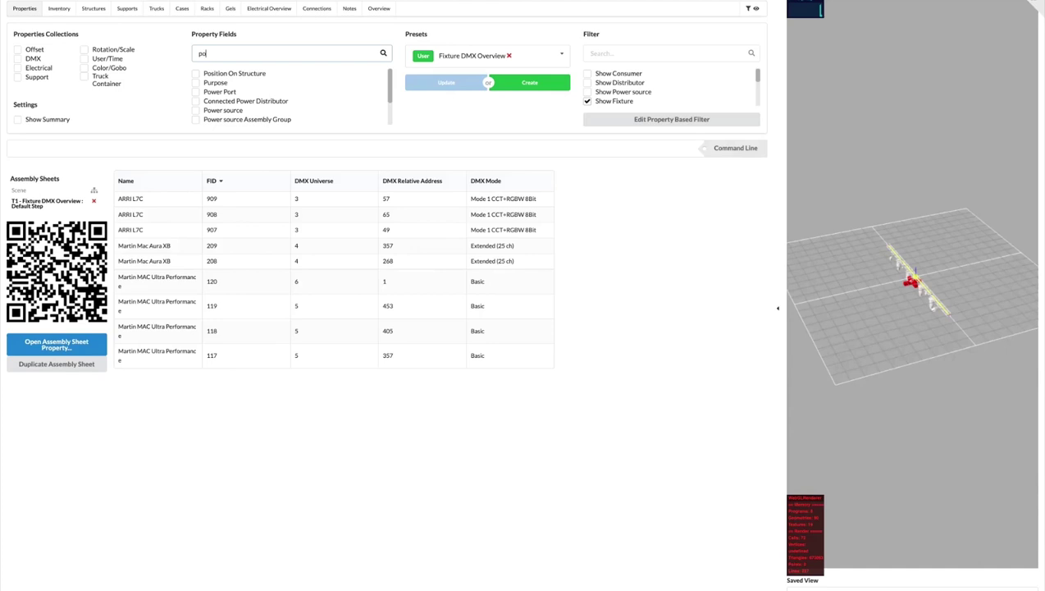
left_click(235, 73)
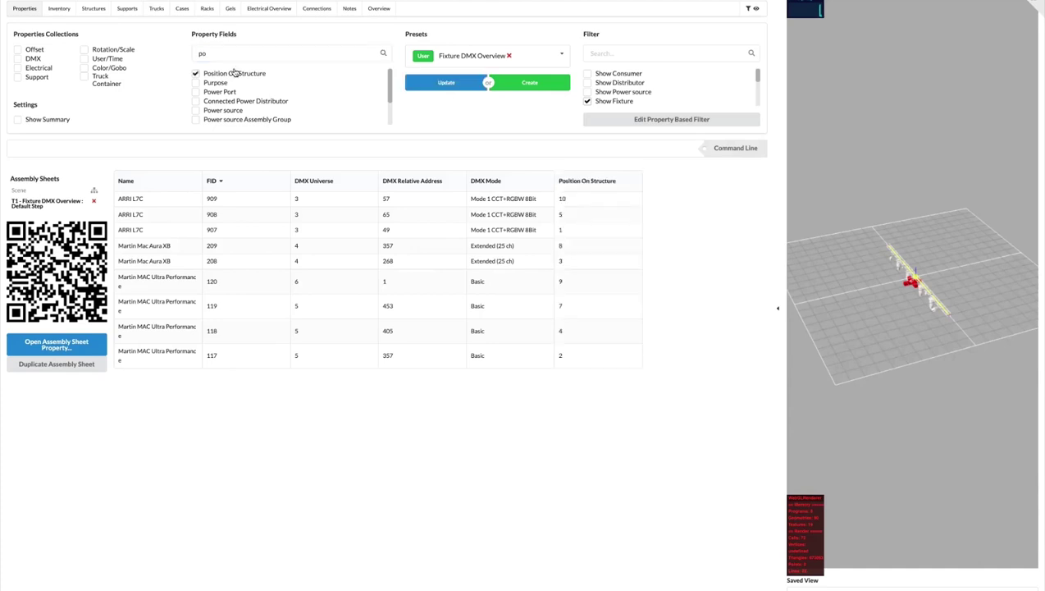
left_click(602, 183)
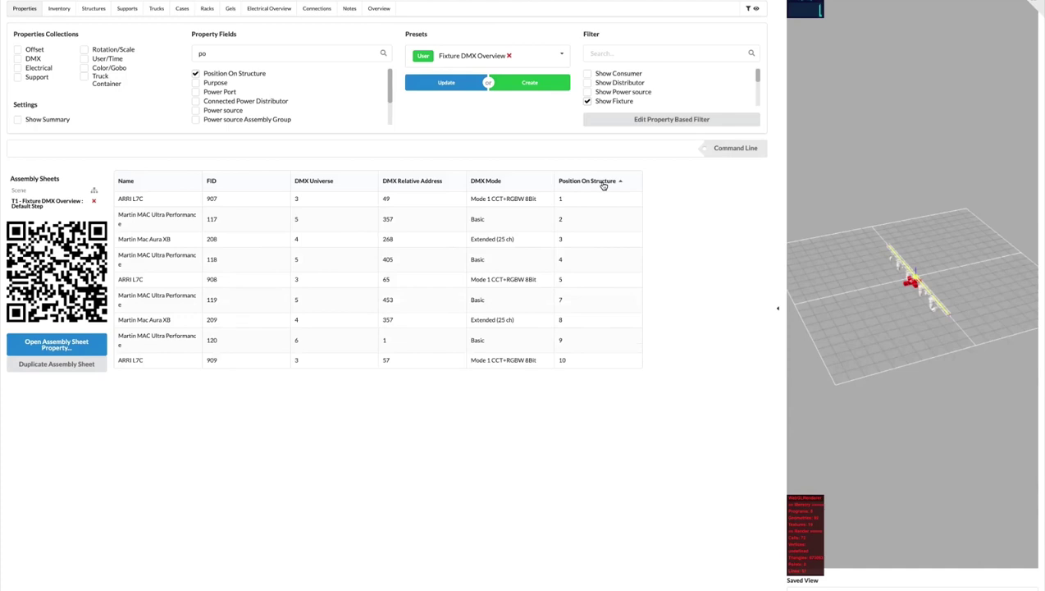
Switch to the Drawing1 window, start placing objects to the Rig group's child structures, and import the PlugBox HAN 16 symbol from the Electric resources.
key("ctrl+Up")
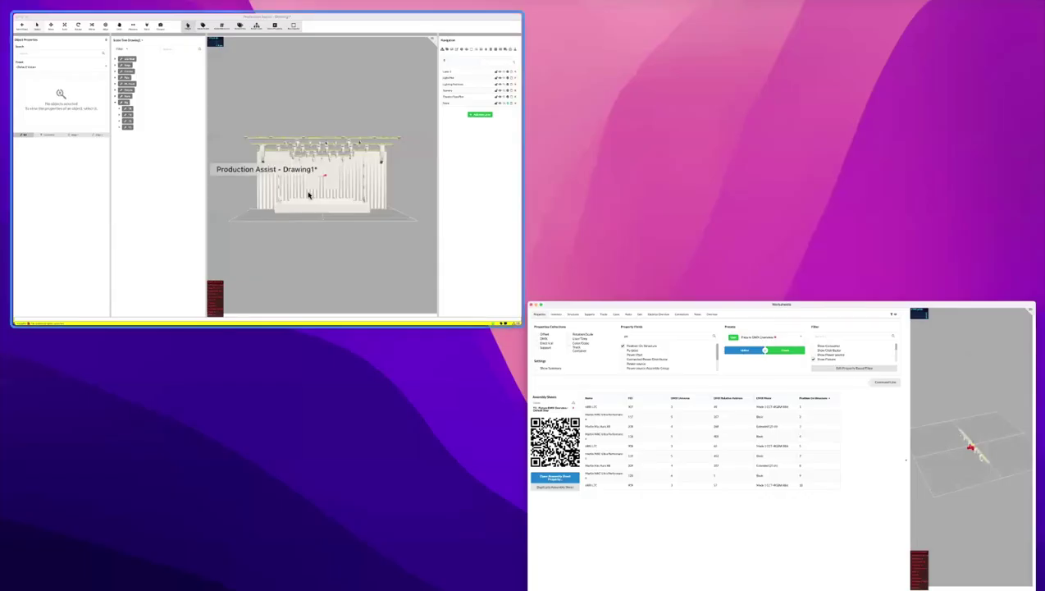
left_click(309, 194)
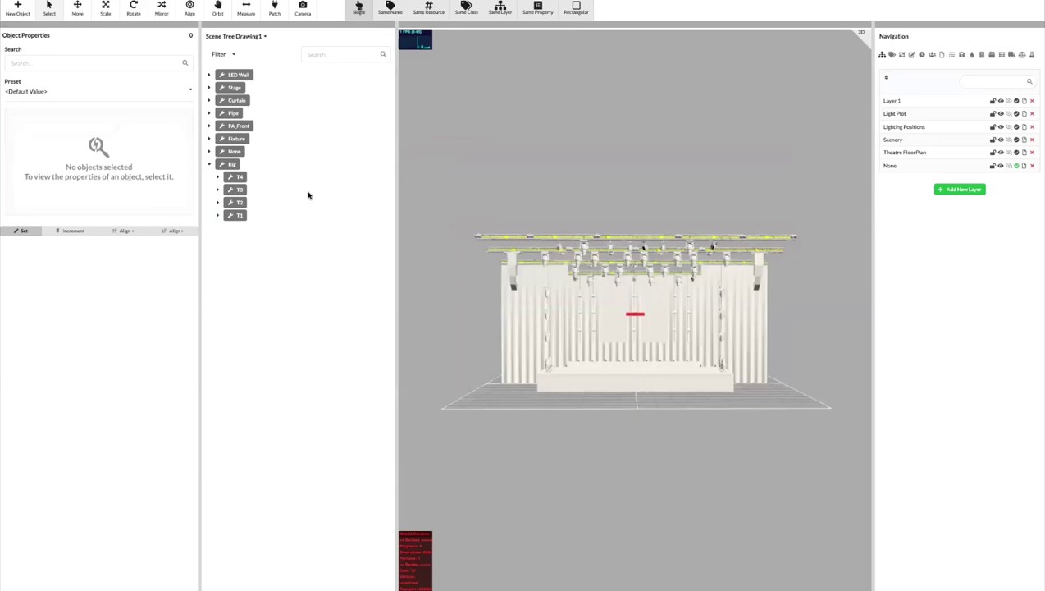
right_click(233, 166)
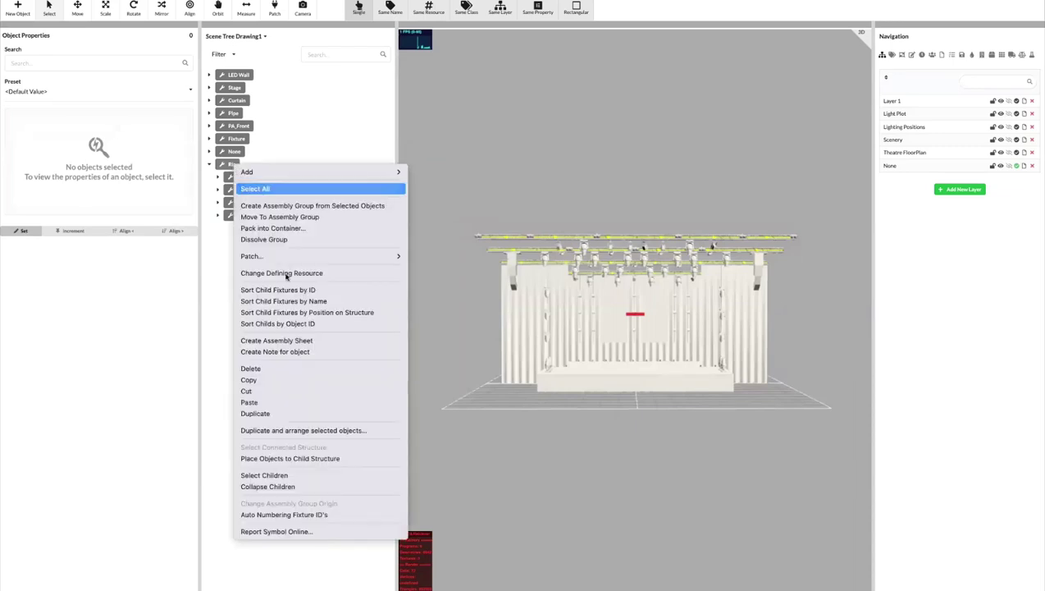
left_click(301, 458)
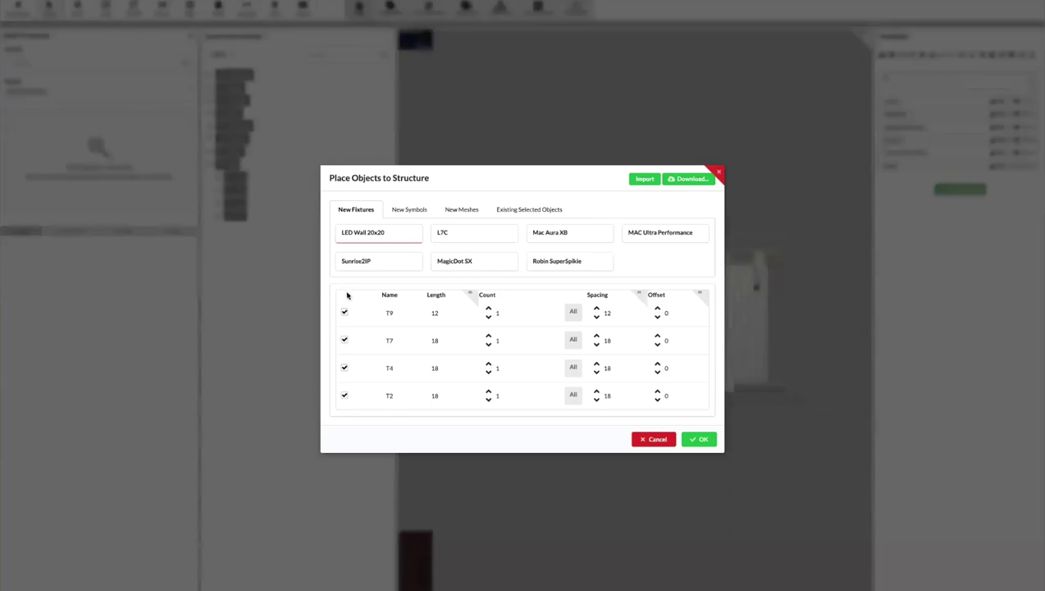
left_click(404, 207)
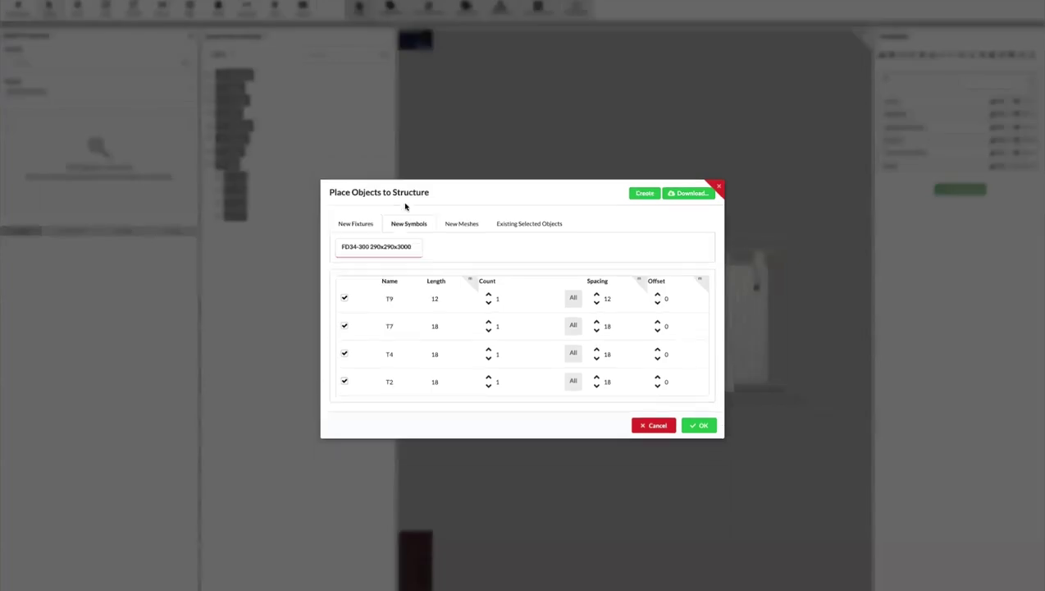
left_click(682, 193)
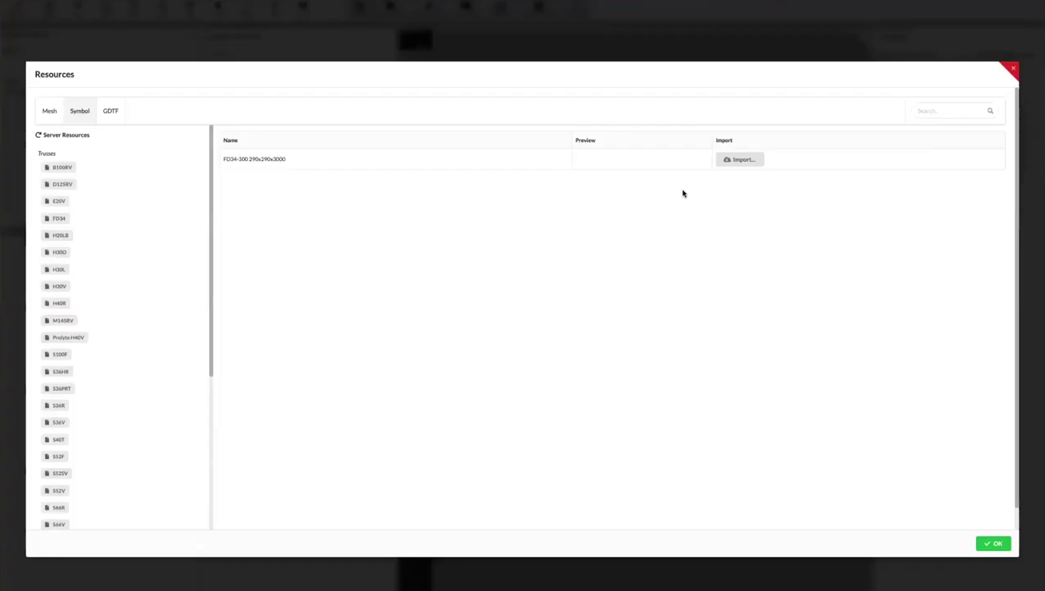
scroll(156, 394, "down", 4)
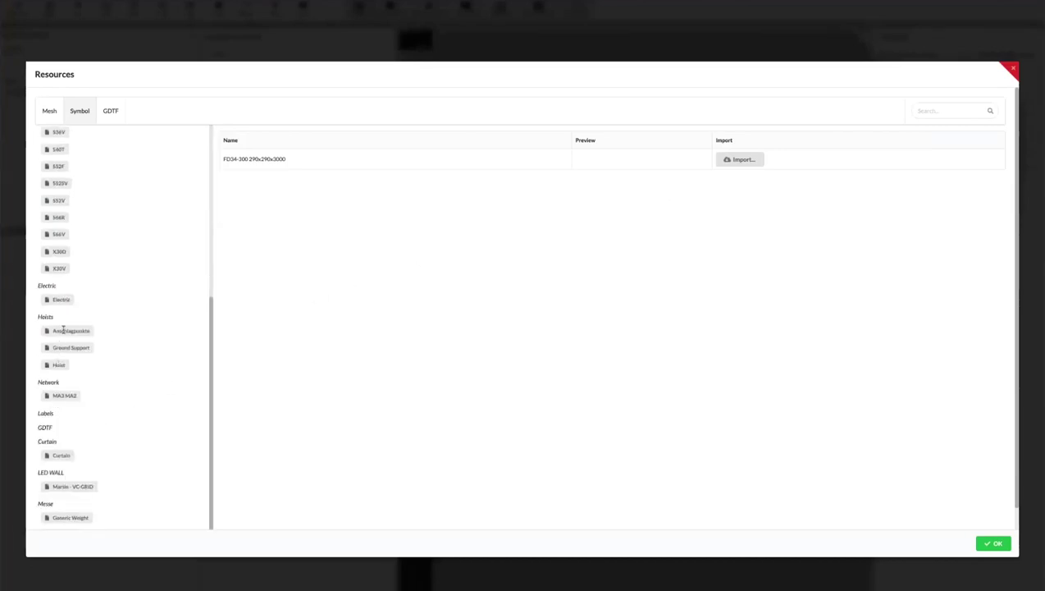
left_click(65, 300)
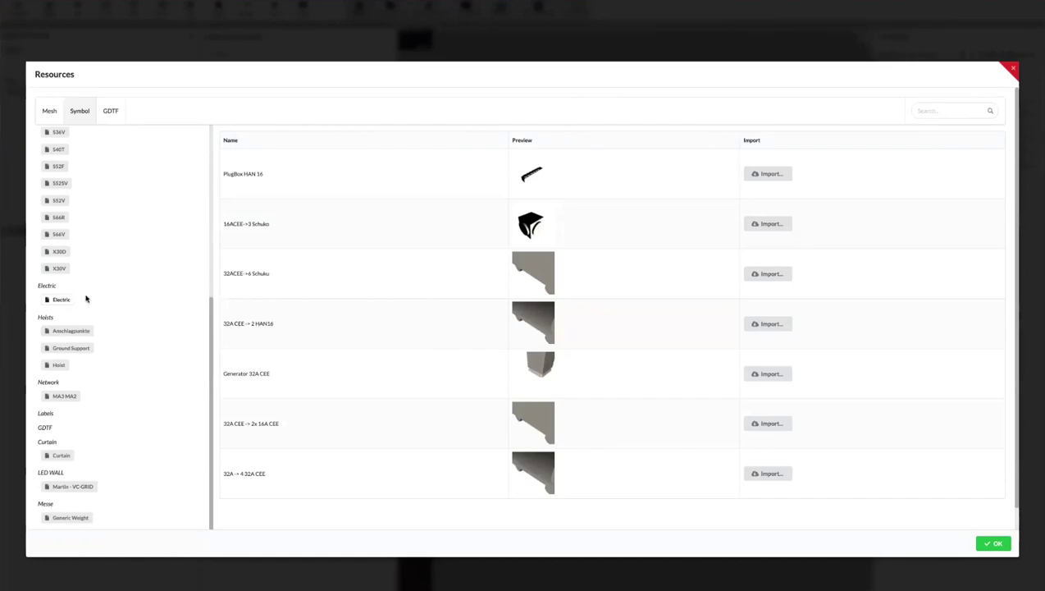
left_click(453, 166)
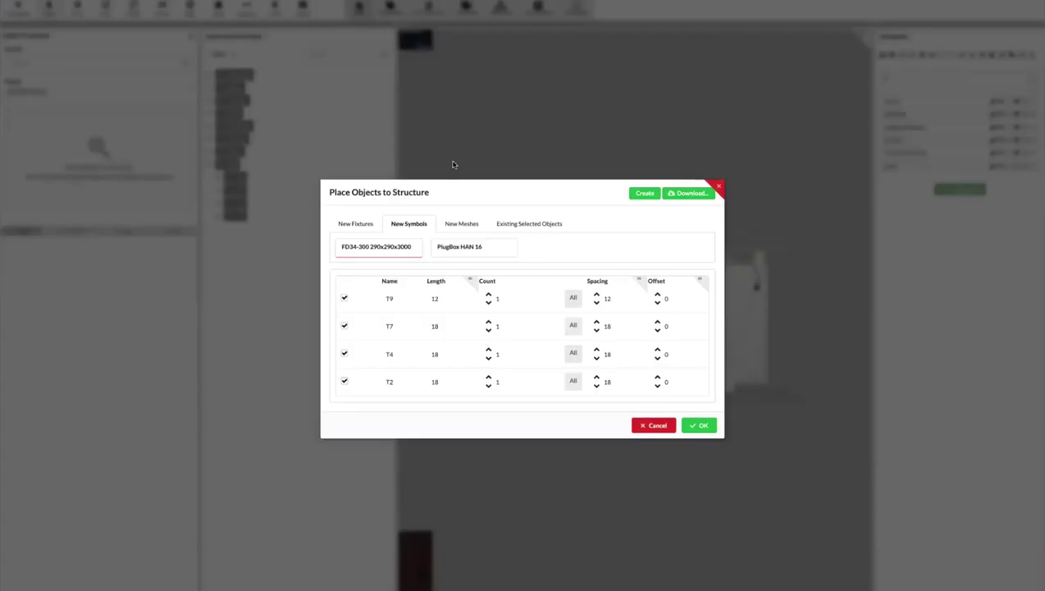
Place four PlugBox HAN 16 symbols on each of the four listed structures.
left_click(467, 246)
type("4")
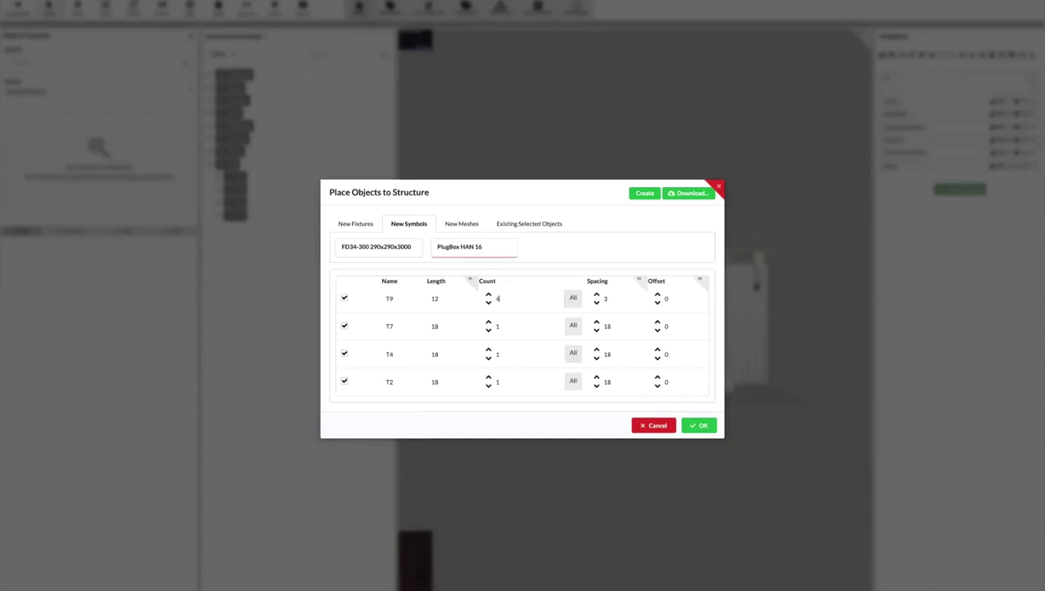
left_click(571, 297)
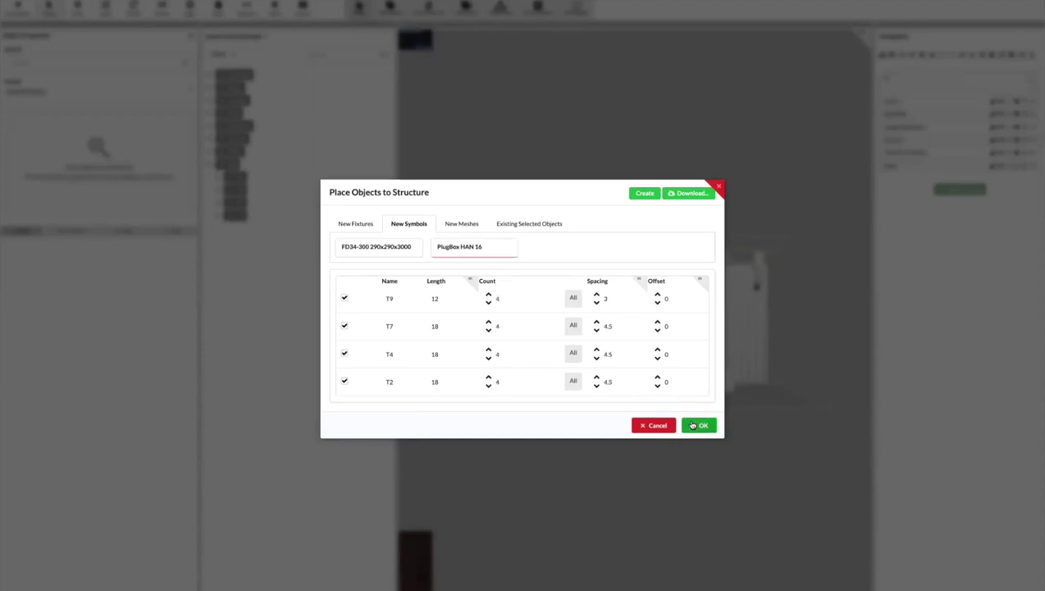
left_click(699, 425)
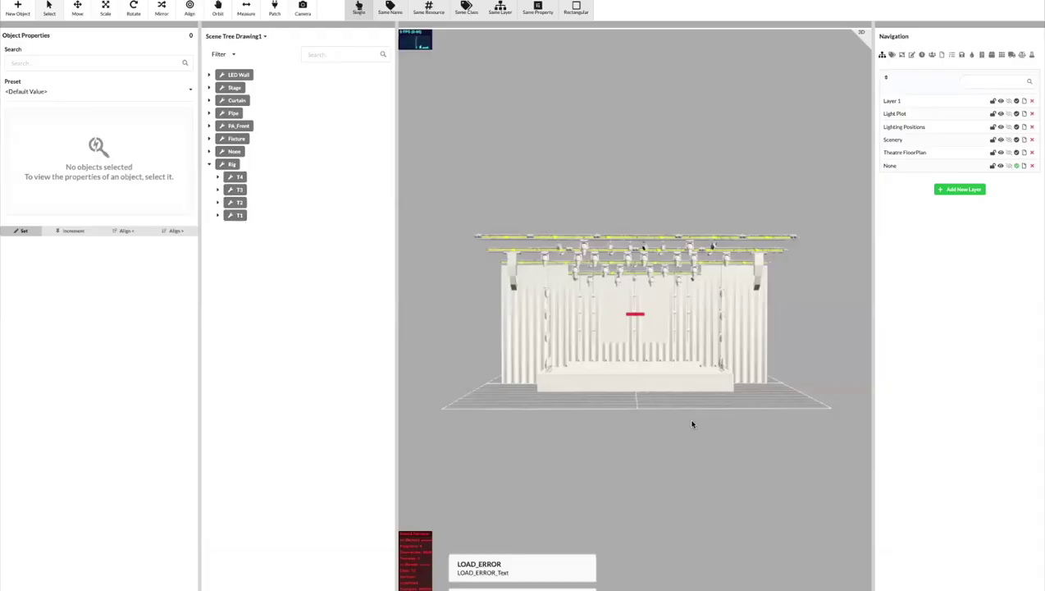
Expand the groups T4, T3, T2 and T1 in the scene tree to show their contents.
left_click(217, 178)
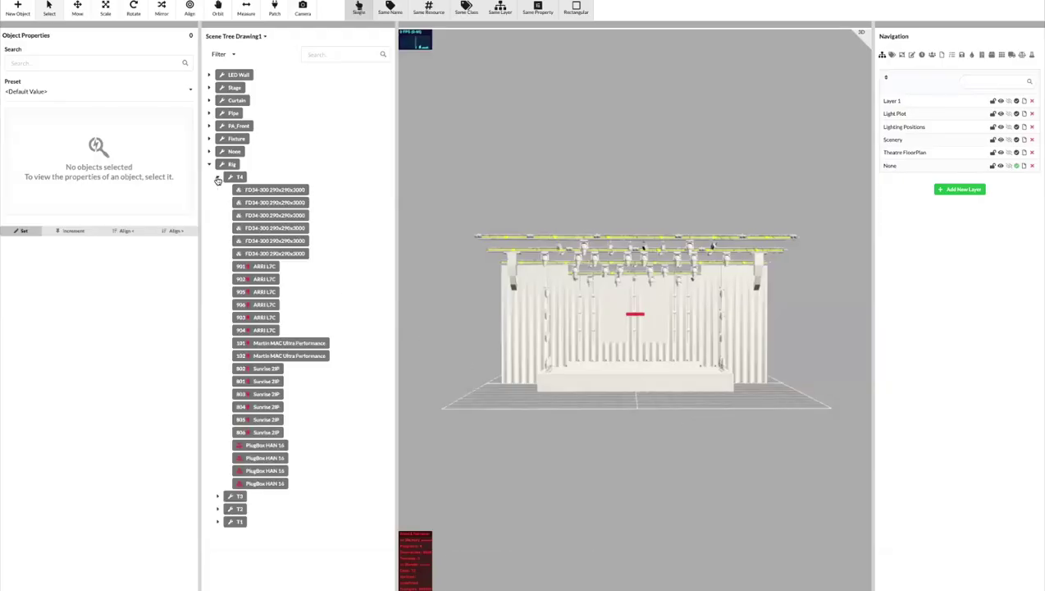
left_click(218, 496)
scroll(219, 497, "down", 5)
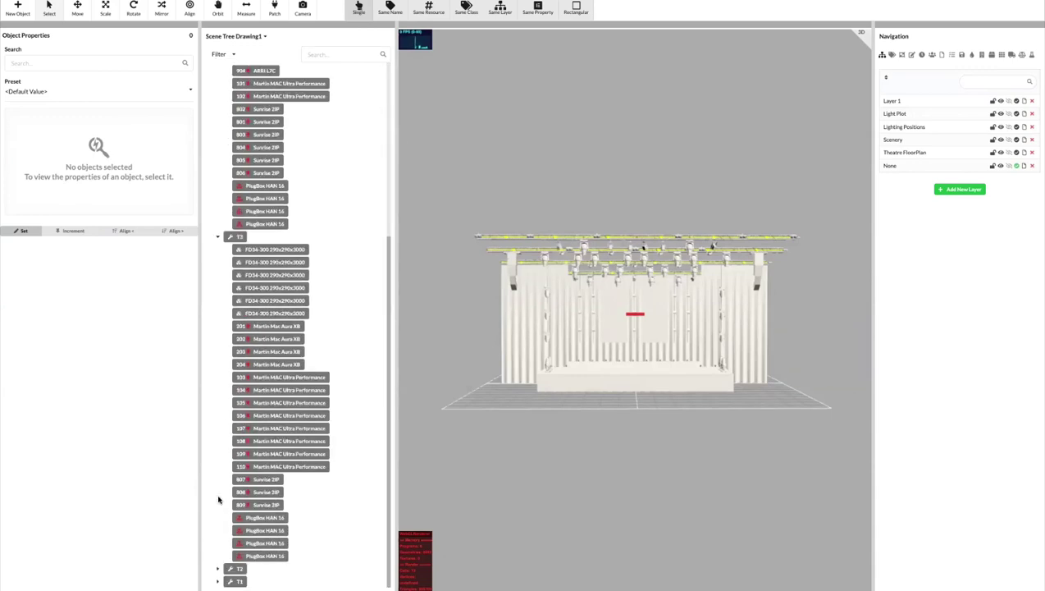
left_click(218, 567)
scroll(218, 566, "down", 3)
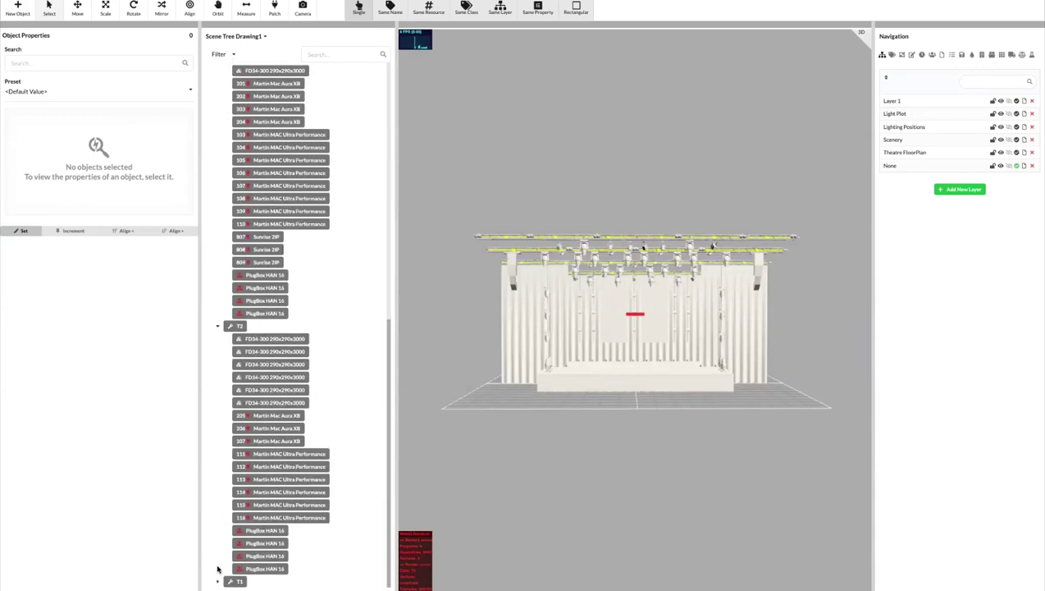
left_click(217, 581)
scroll(221, 570, "down", 3)
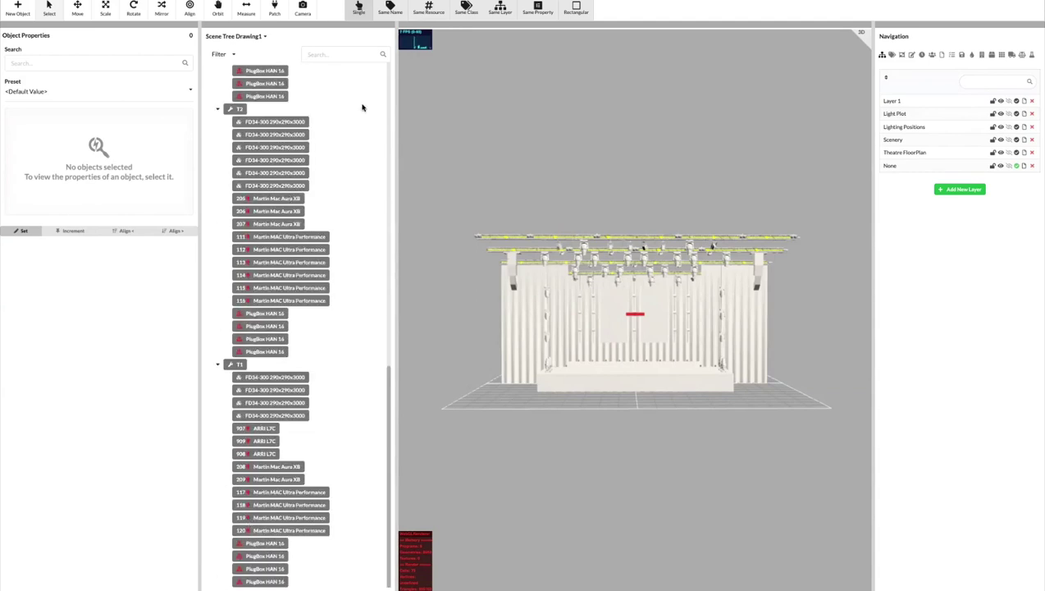
Select all PlugBox HAN 16 objects by same name and number their Object IDs starting from A1.
left_click(392, 8)
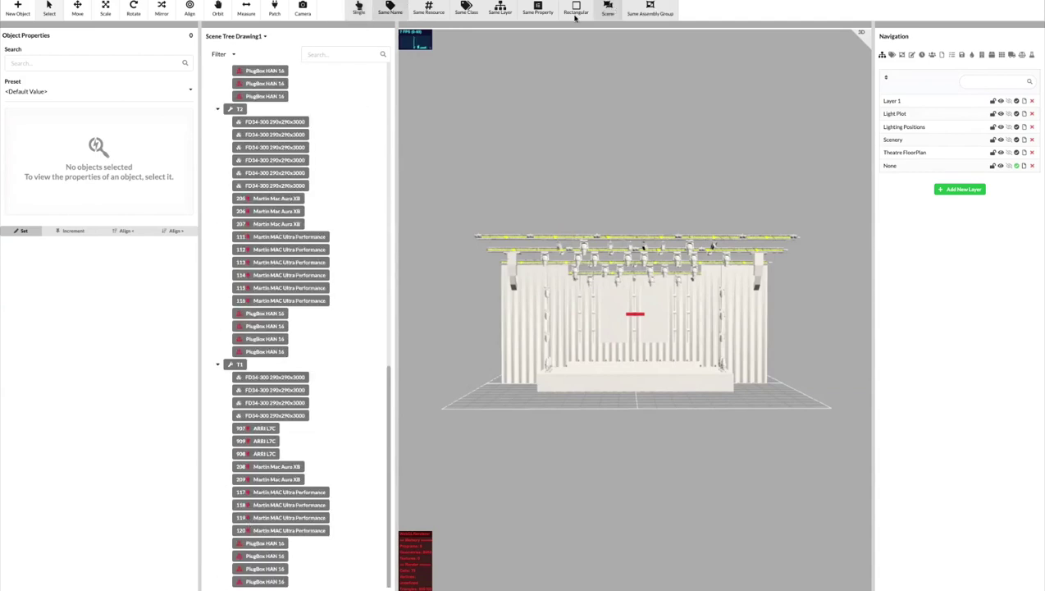
left_click(280, 327)
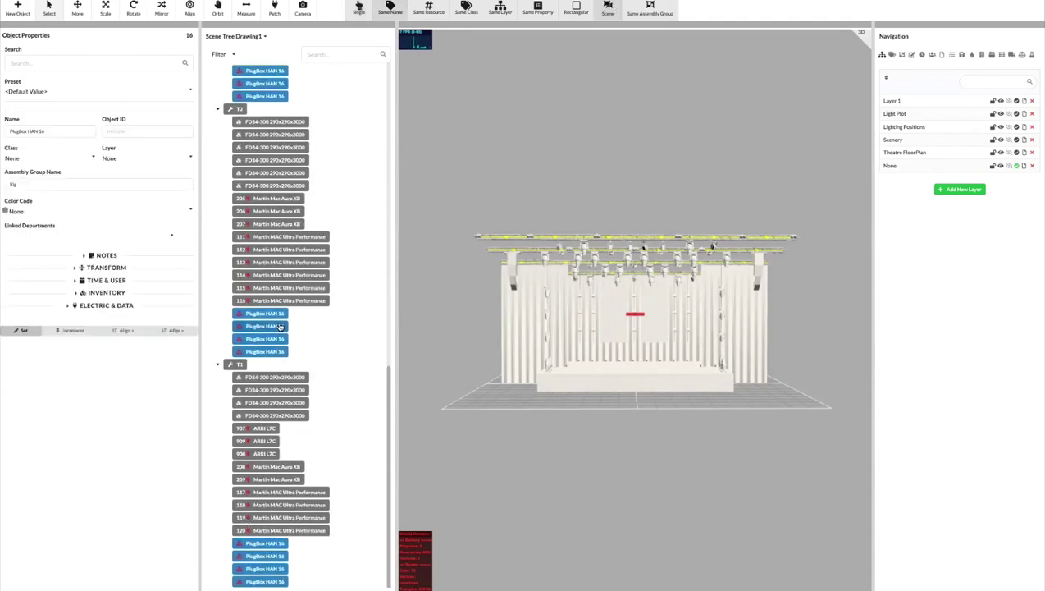
left_click(147, 131)
type("A1")
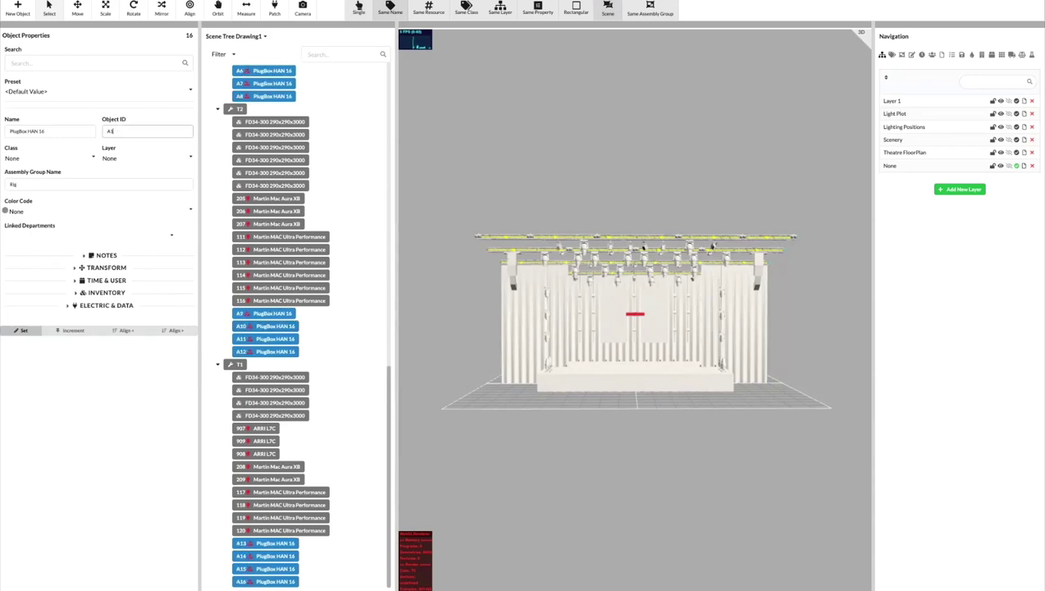
Select all trusses, fixtures and plug boxes in T1 and connect them electrically, then do the same for T2.
left_click(284, 376)
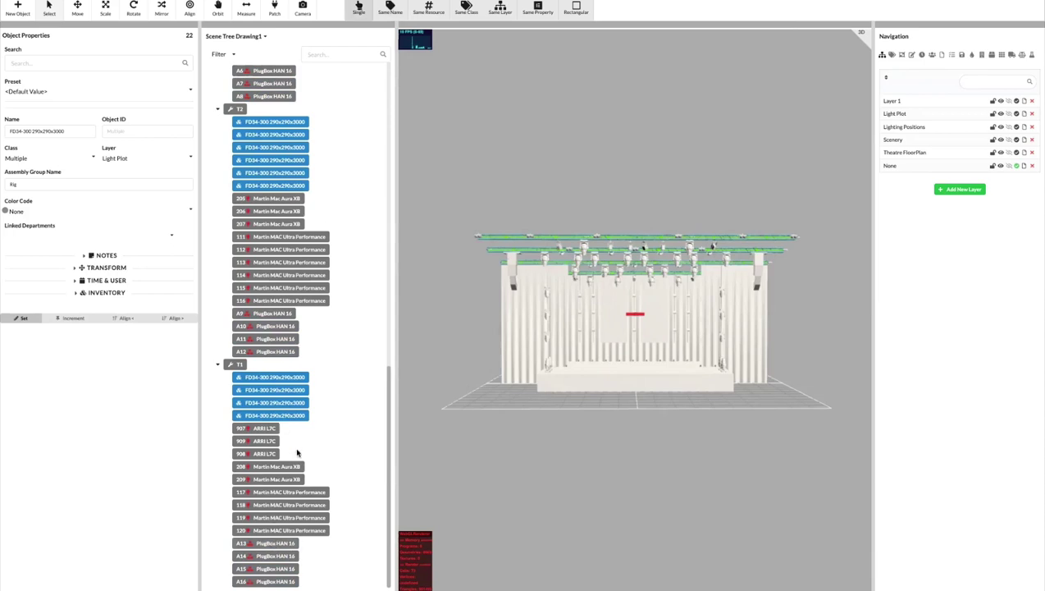
left_click(287, 579, "shift")
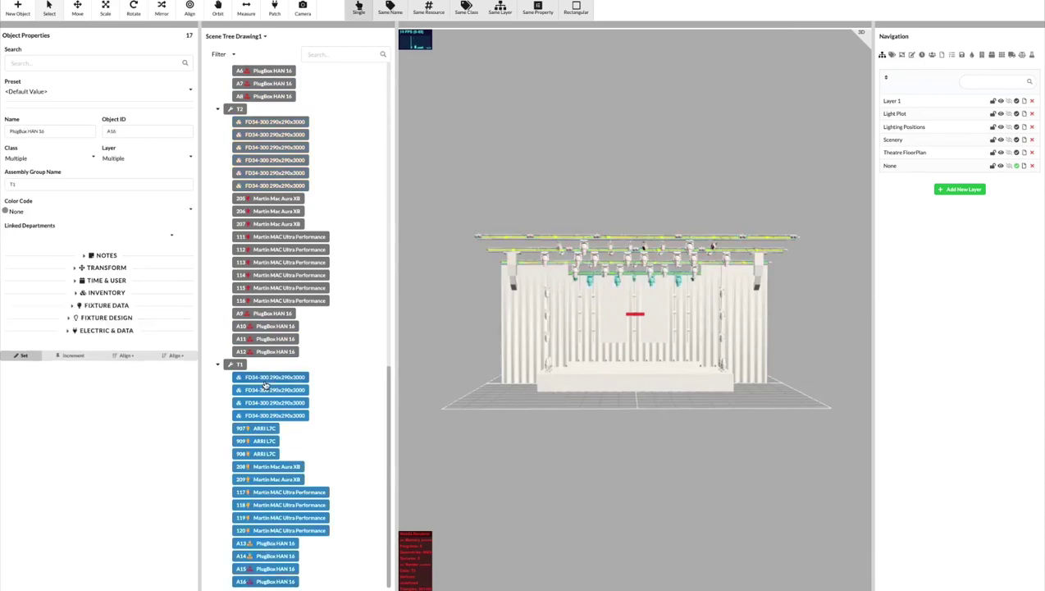
left_click(272, 352)
left_click(274, 122, "shift")
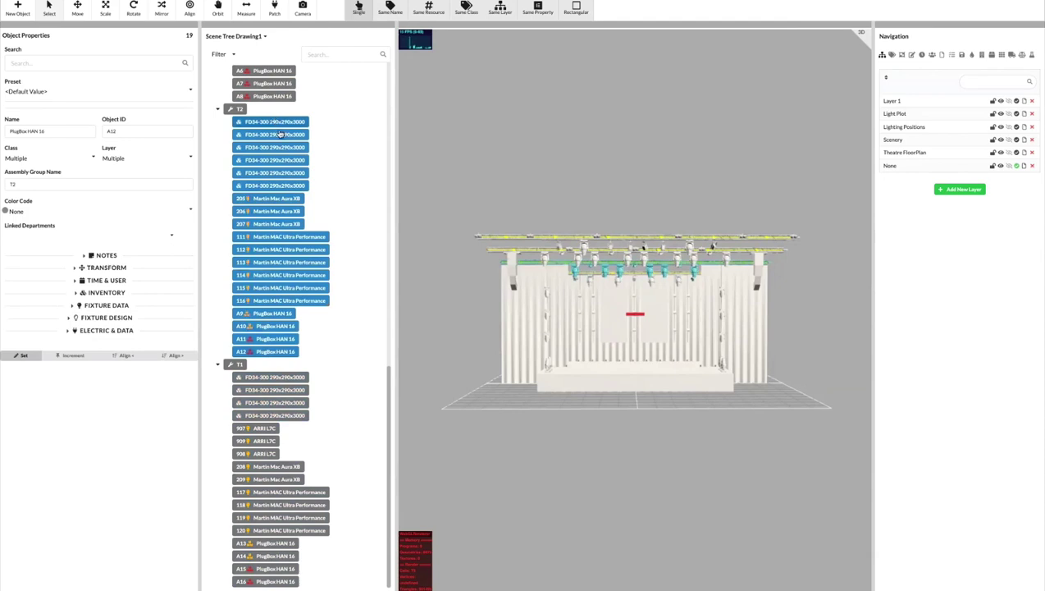
Connect the fixtures and plug boxes of T3 and T4 electrically, selecting each group's full contents in turn.
scroll(278, 136, "up", 4)
left_click(273, 275)
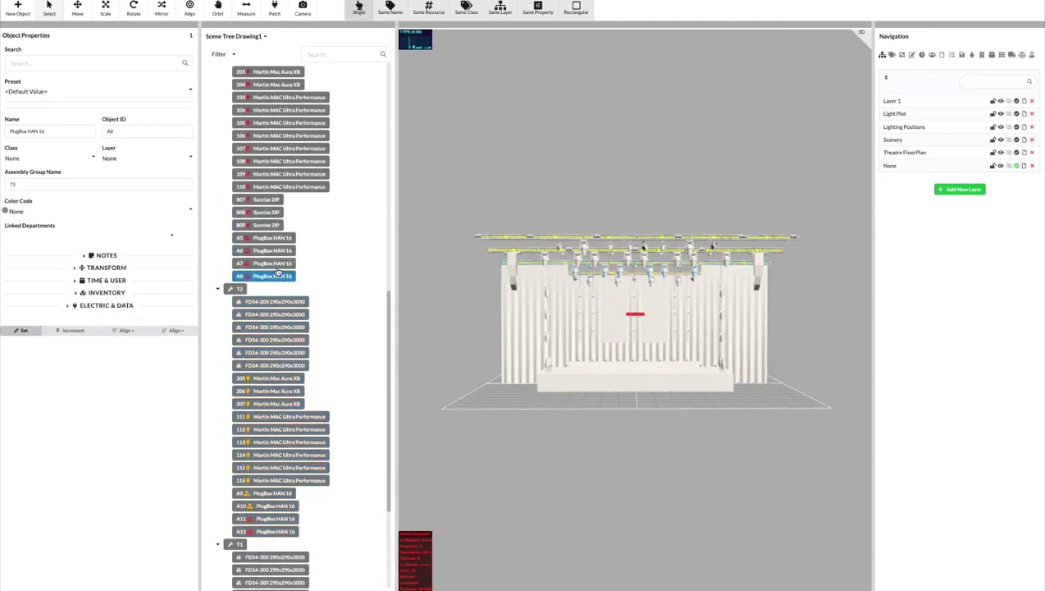
scroll(264, 121, "up", 2)
left_click(267, 75, "shift")
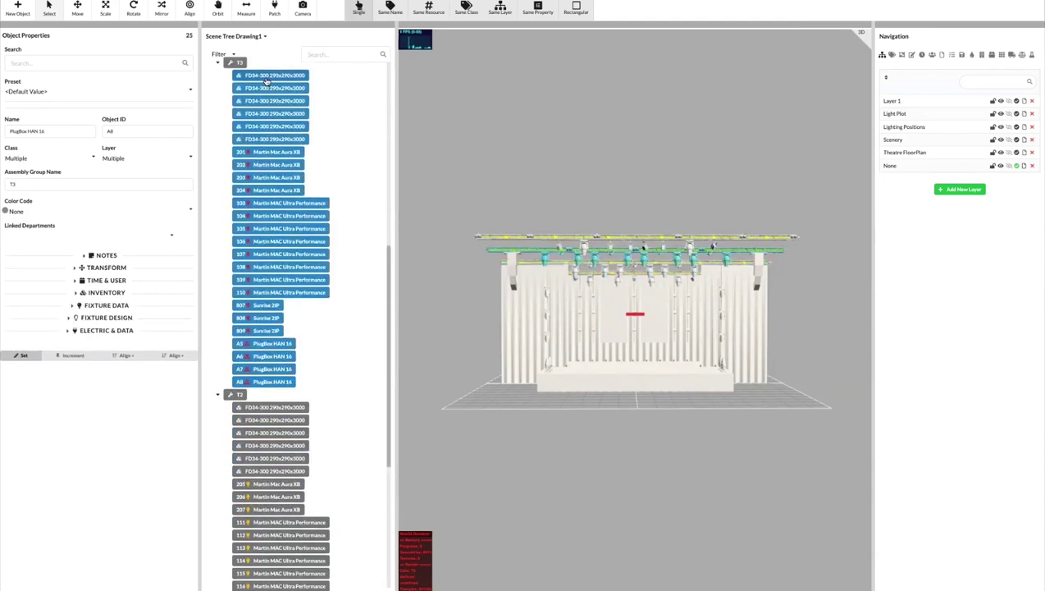
scroll(263, 319, "up", 5)
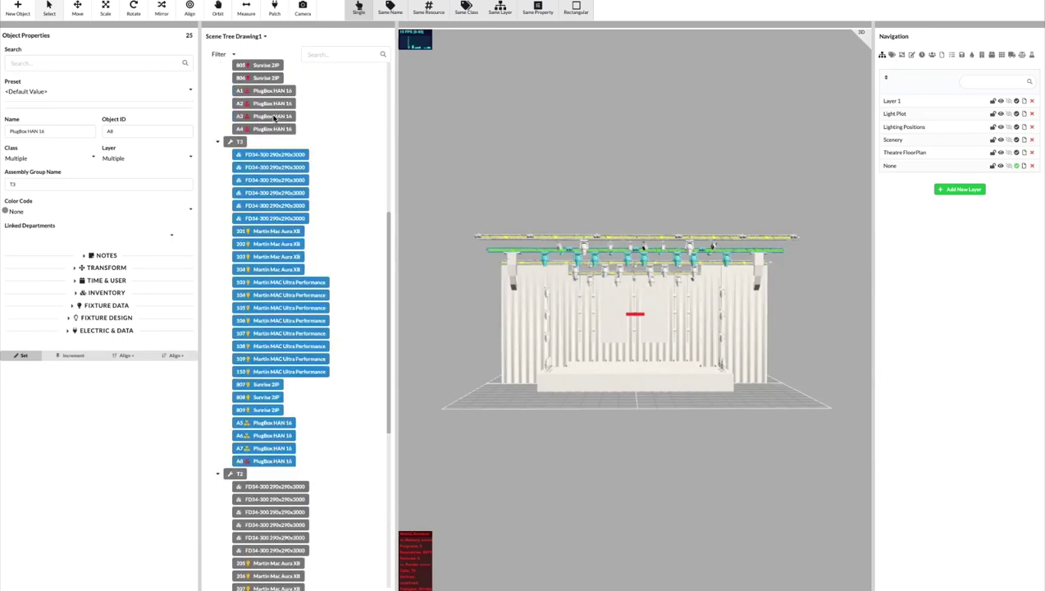
scroll(261, 312, "up", 1)
left_click(275, 285)
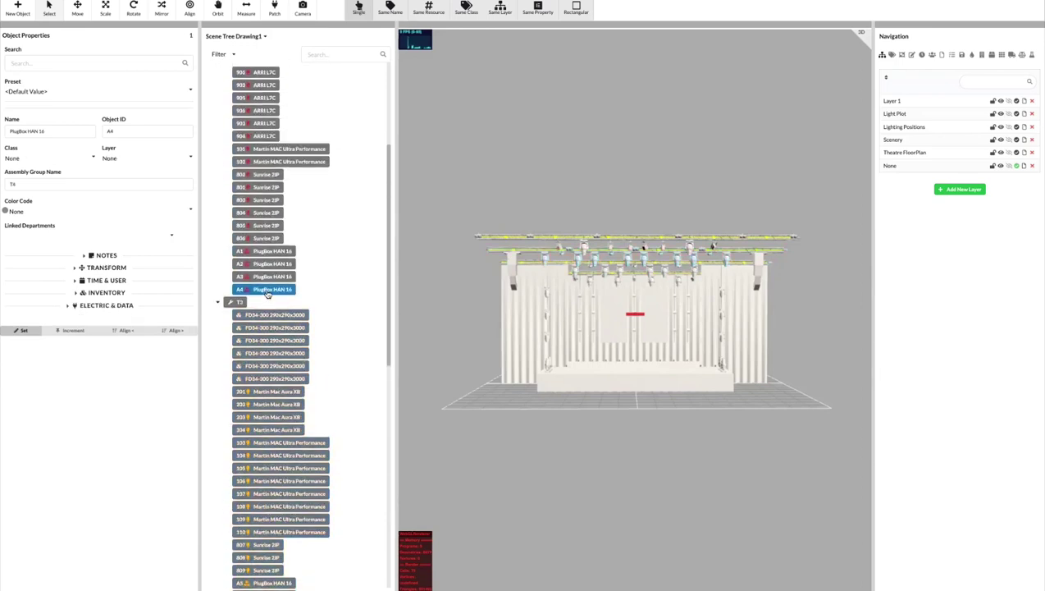
scroll(275, 229, "up", 5)
left_click(275, 191, "shift")
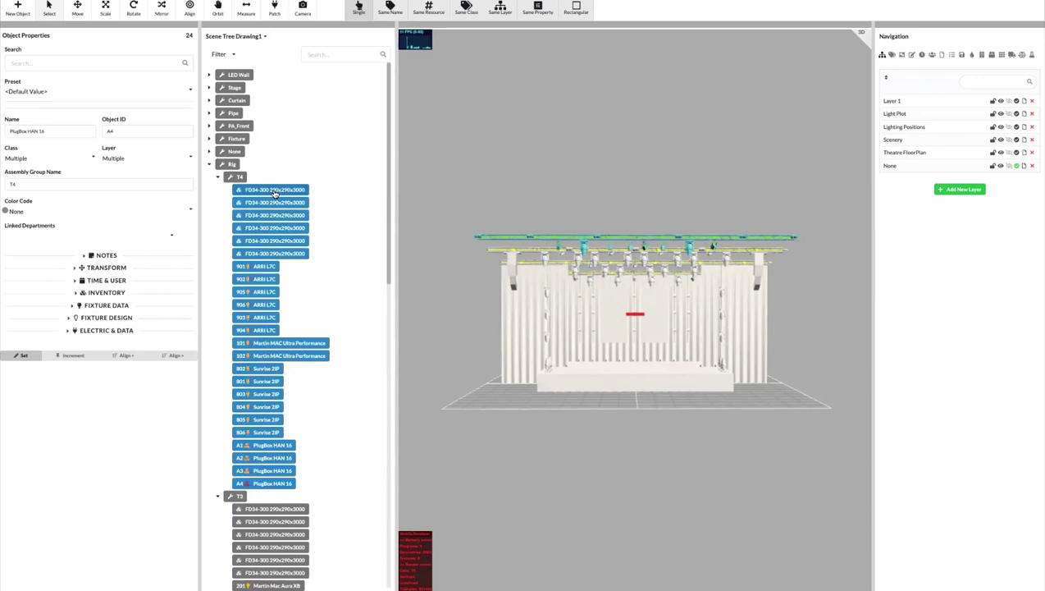
Select the T1 group and switch back to its assembly sheet in the Worksheets window.
scroll(304, 288, "down", 10)
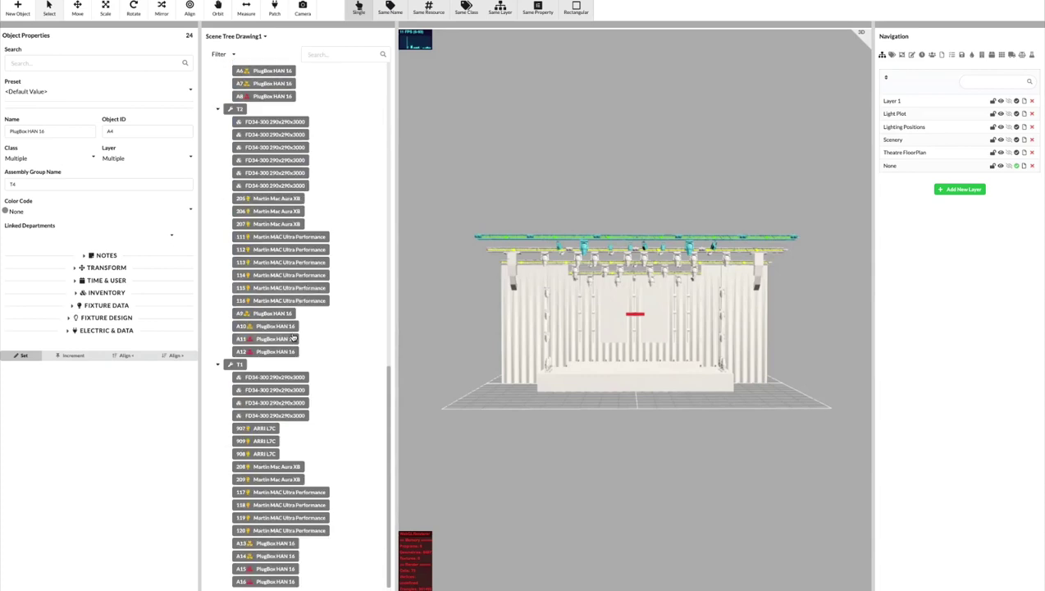
left_click(240, 367)
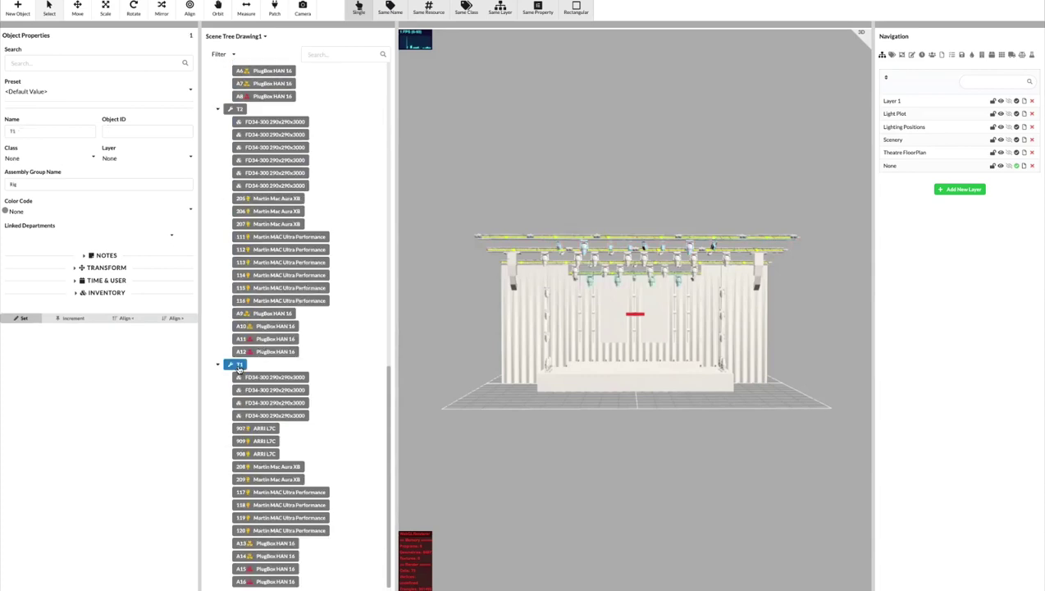
key("ctrl+Up")
left_click(265, 280)
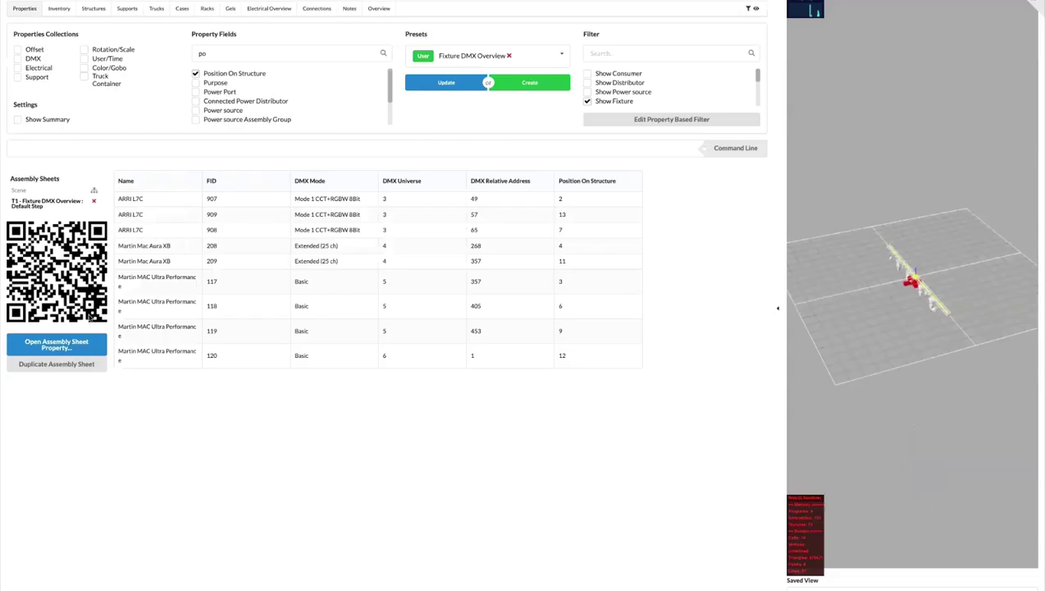
Duplicate the T1 - Fixture DMX Overview assembly sheet and apply the Fixture Power Patch preset to the copy.
left_click(65, 366)
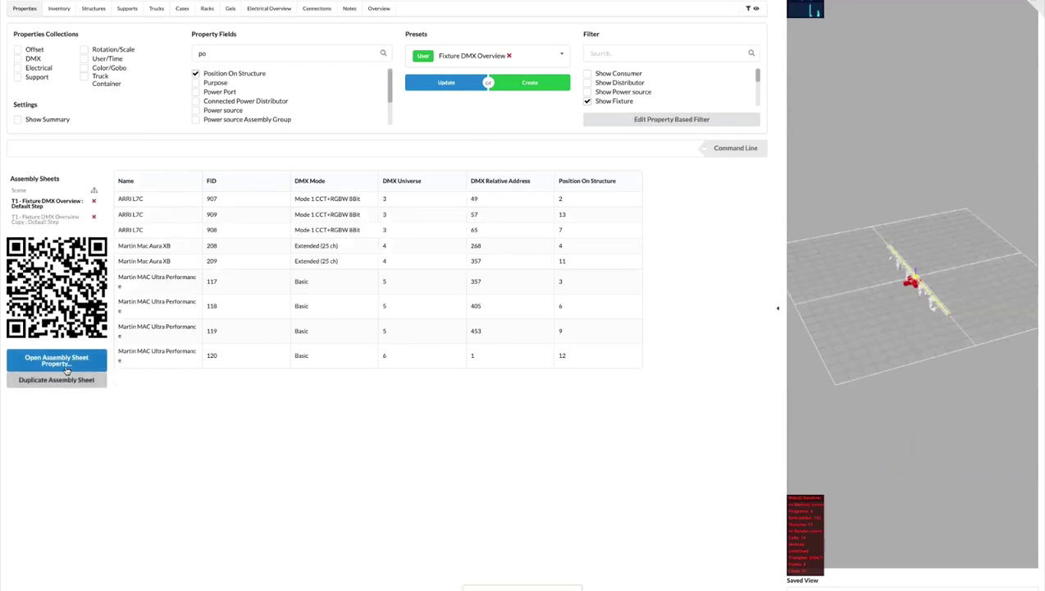
left_click(66, 220)
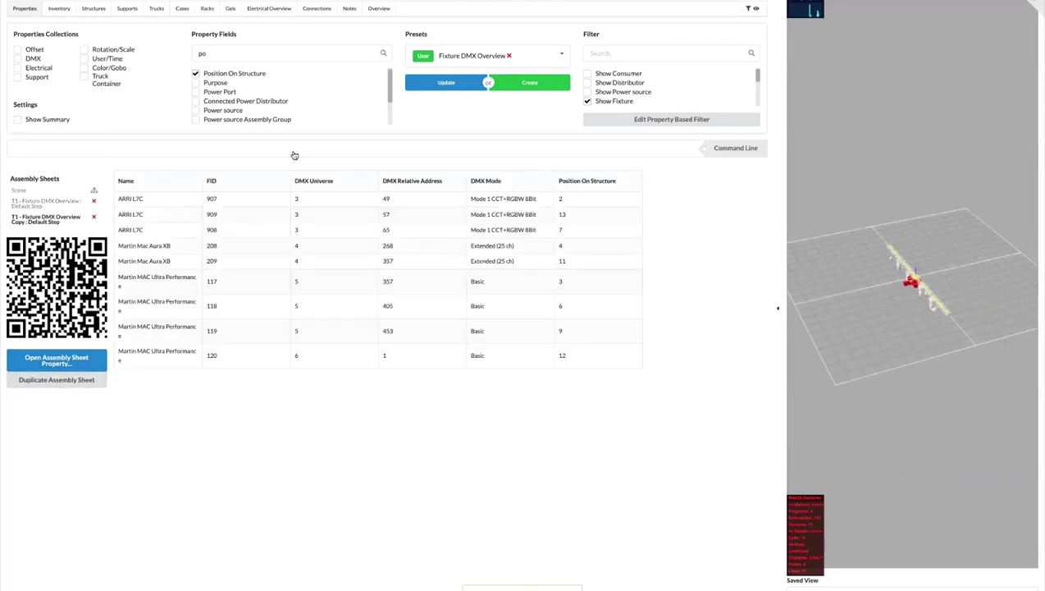
left_click(472, 53)
type("fix")
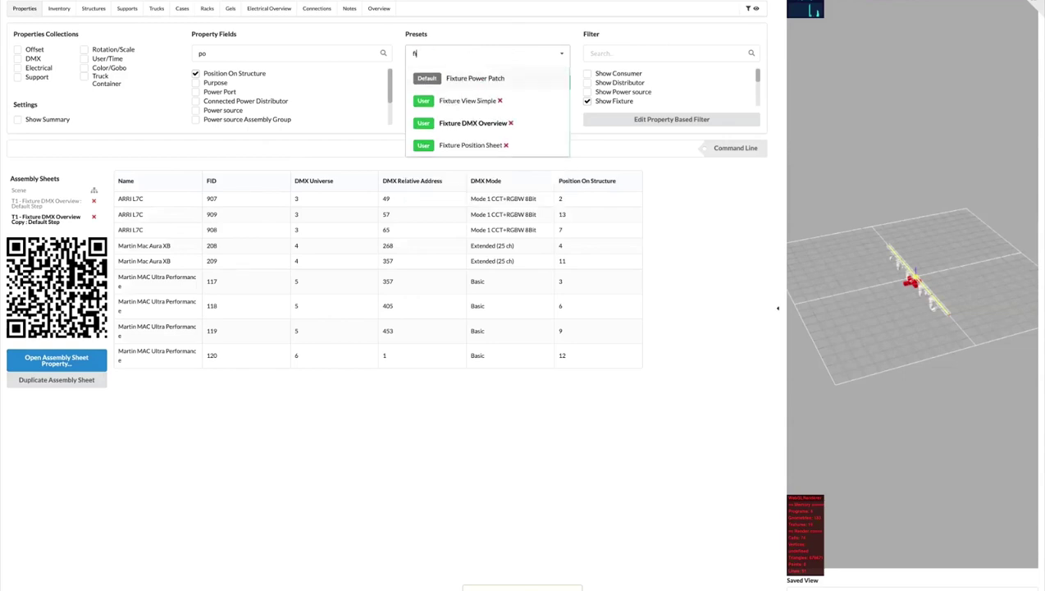
left_click(481, 79)
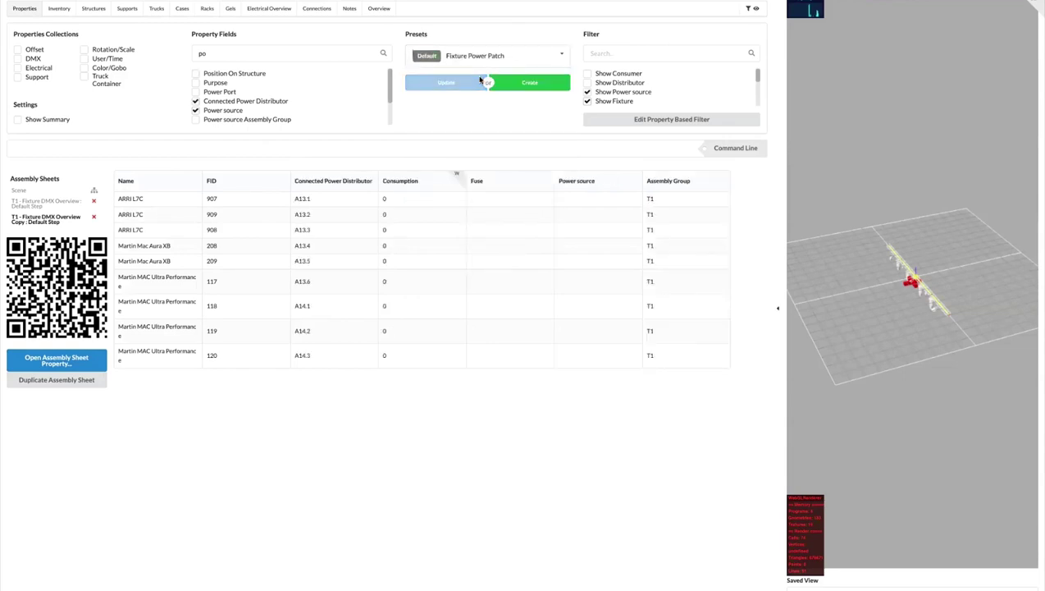
Set the connected power distributor of ARRI L7C fixture 907 to A13.2, replacing the connection already there.
left_click(346, 200)
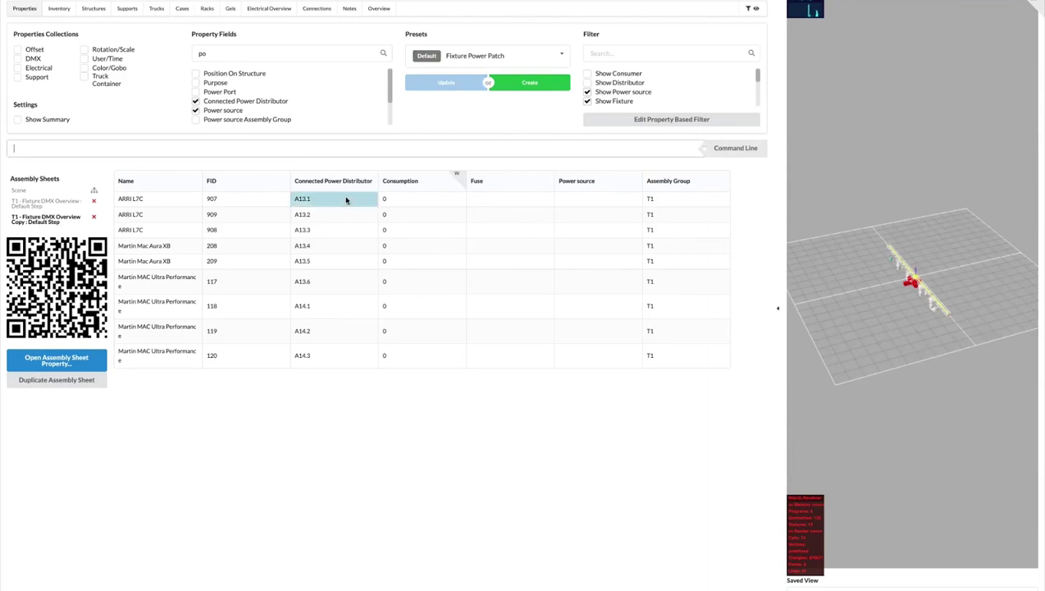
type("A13.2")
key("Return")
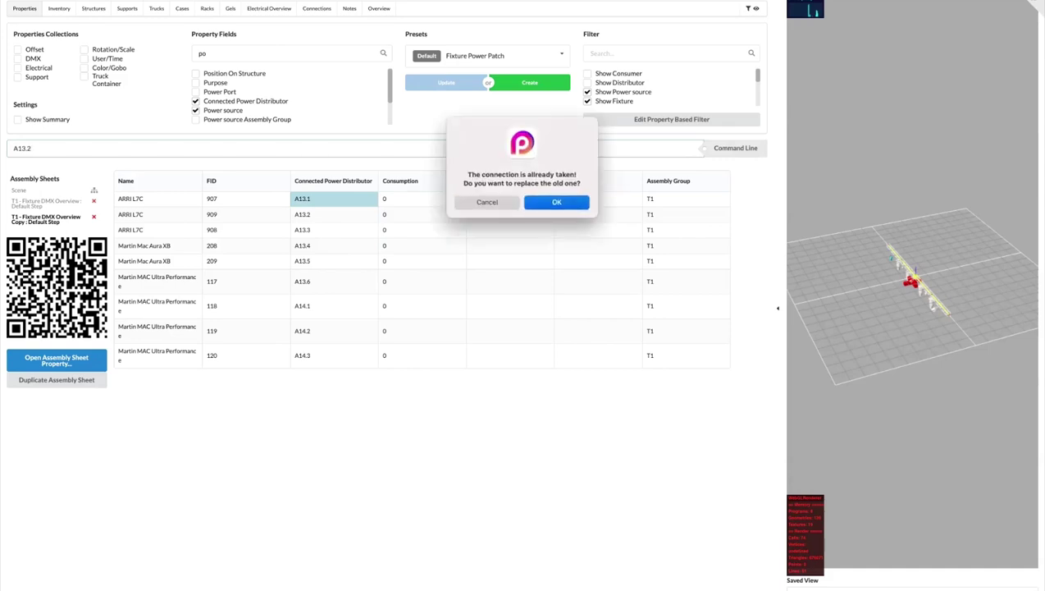
key("Return")
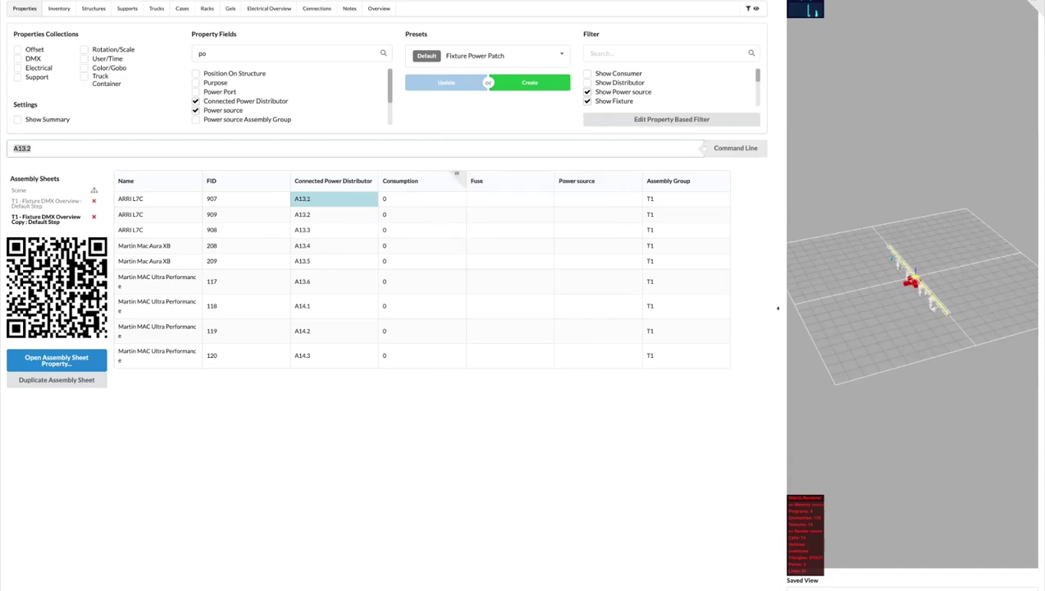
Duplicate the power patch assembly sheet and apply the Distributor Power Patch preset to the new copy.
left_click(98, 382)
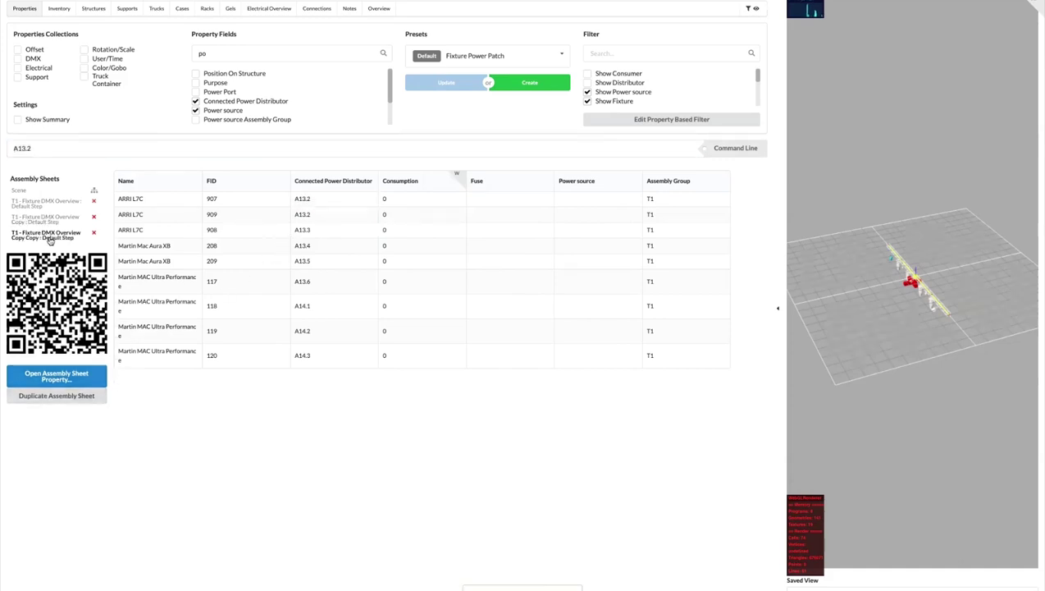
left_click(478, 55)
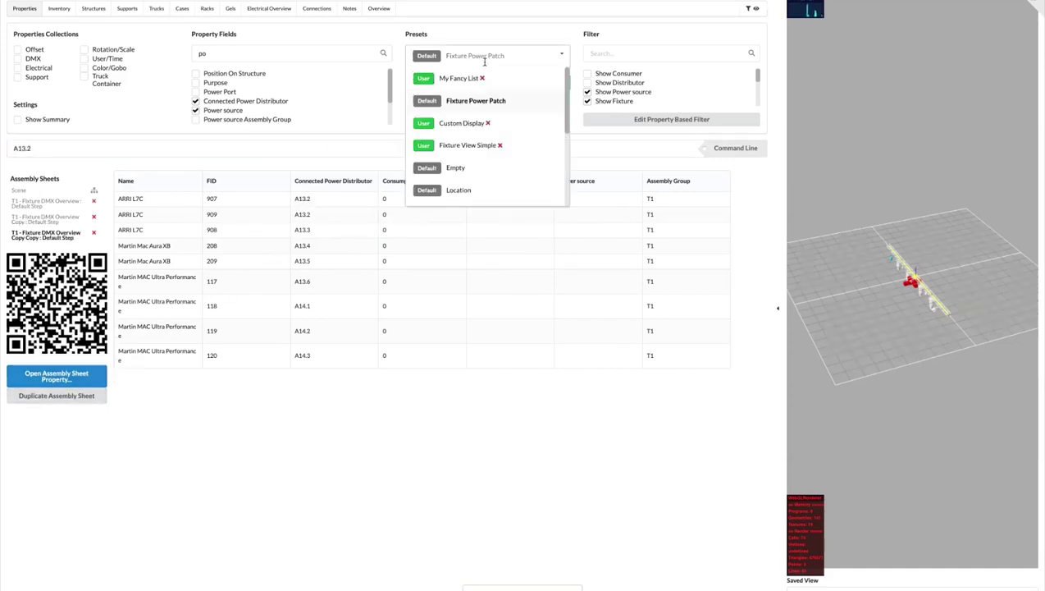
scroll(477, 165, "down", 5)
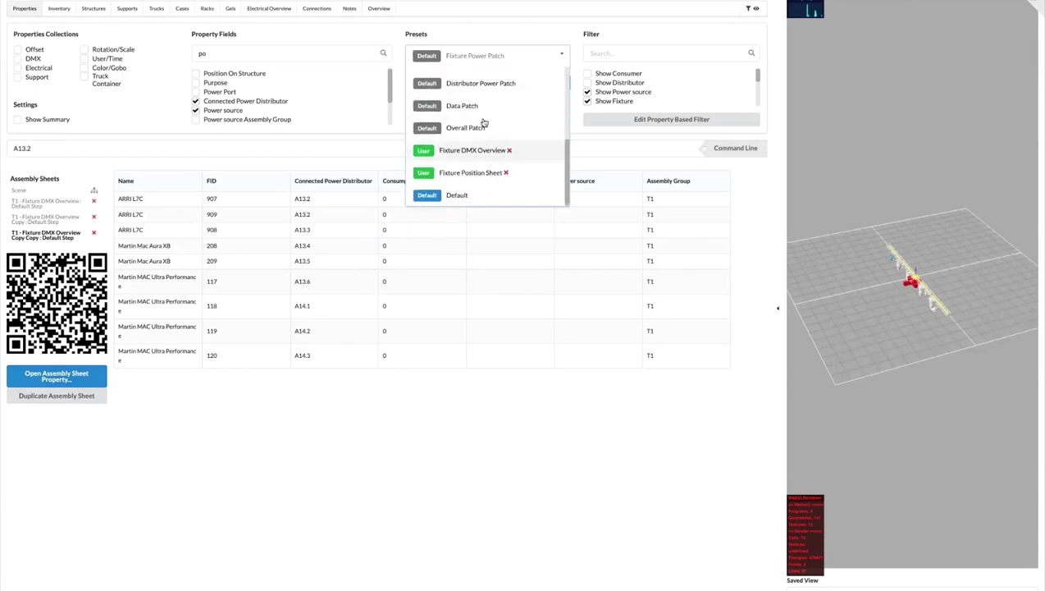
left_click(490, 84)
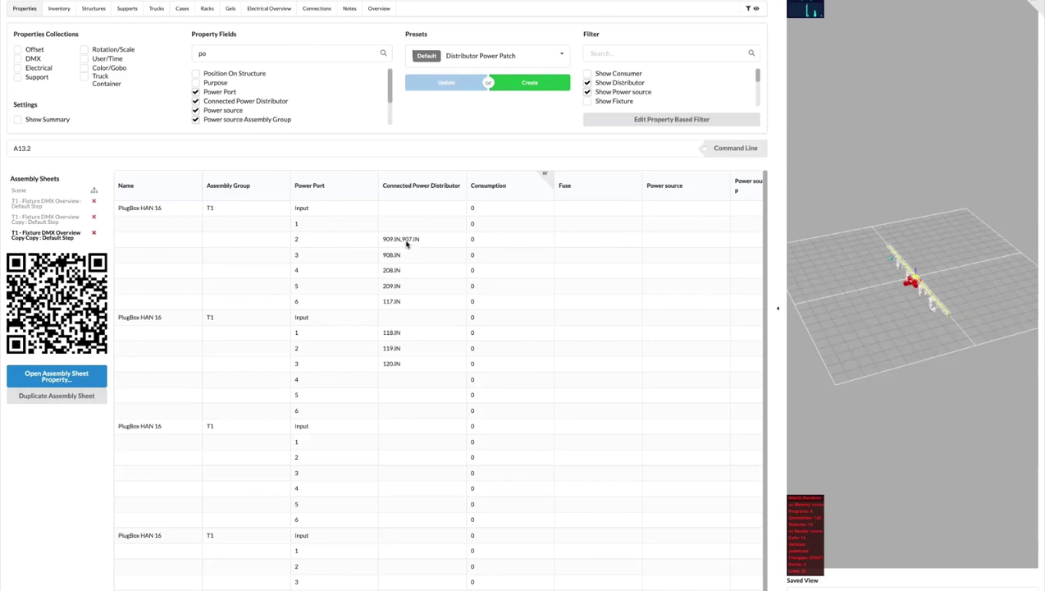
Start a commit of the drawing to a new online project named gdtf-for-the-win, leaving templates and members unset.
left_click(271, 0)
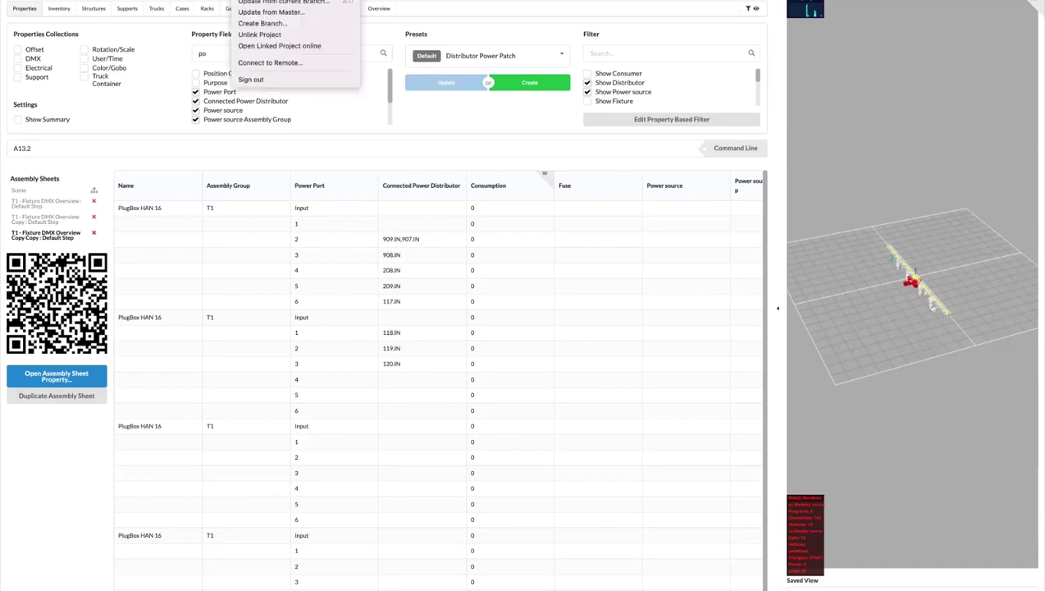
left_click(279, 1)
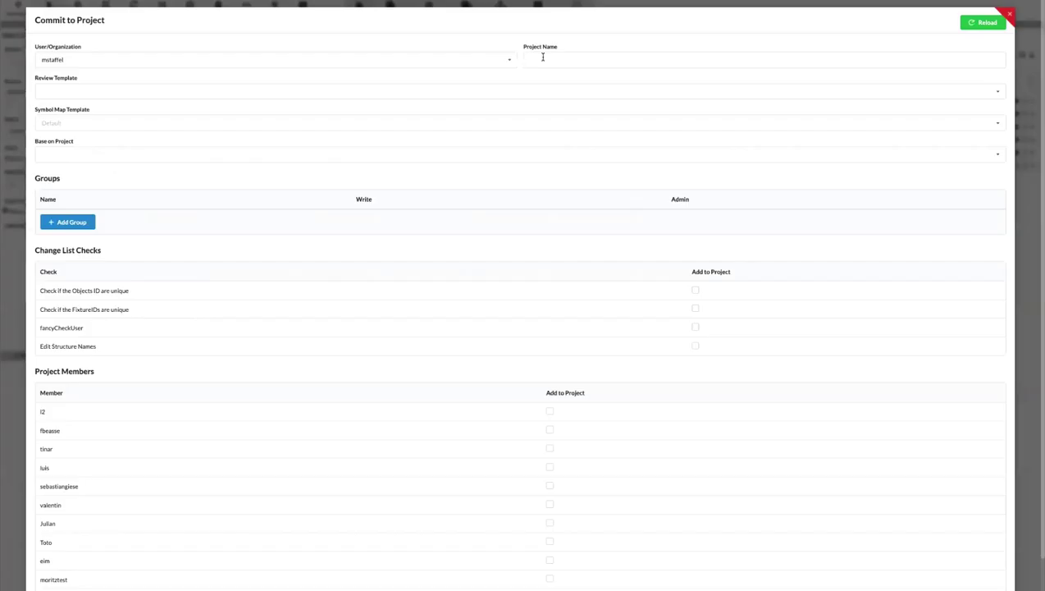
left_click(543, 57)
type("gdtf")
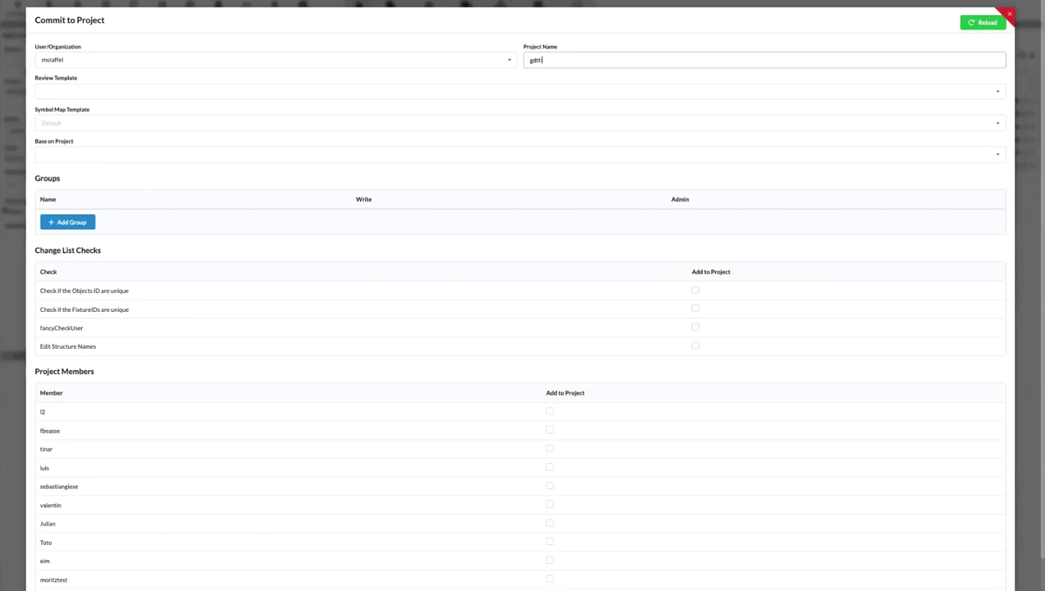
type("-for-the-win")
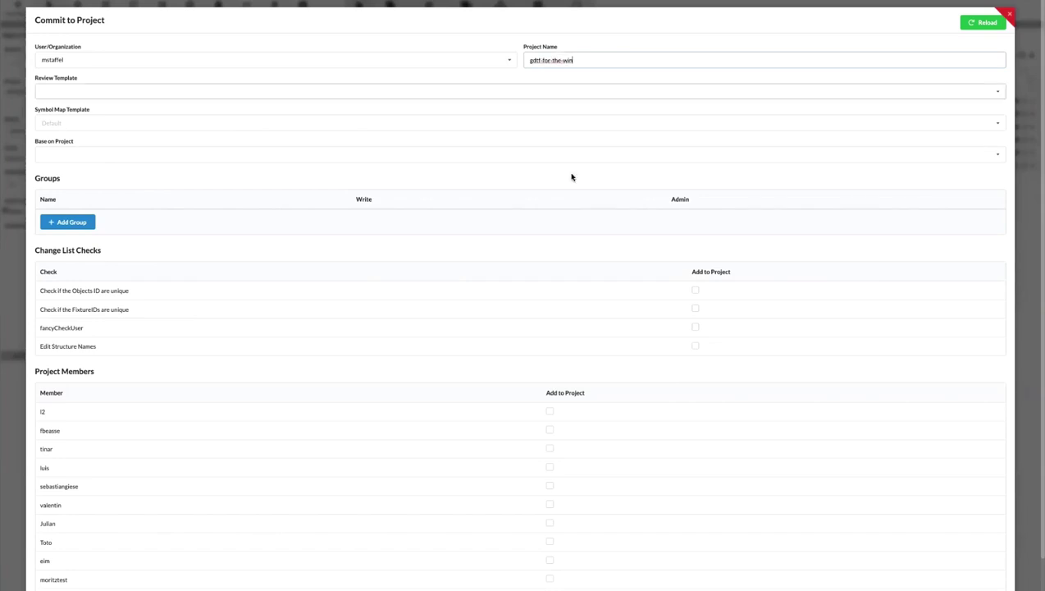
scroll(571, 175, "down", 2)
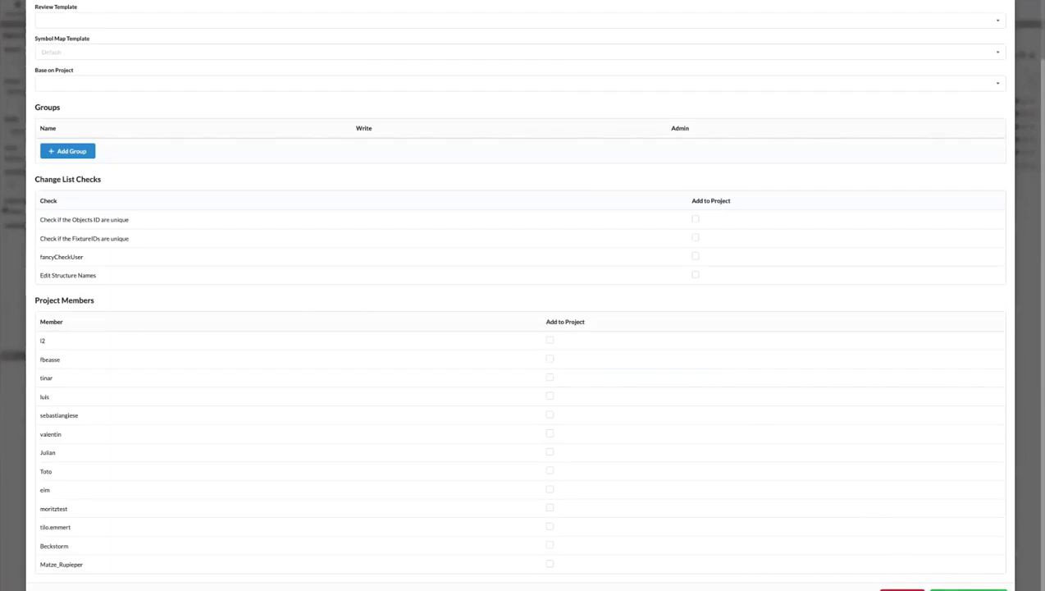
key("Return")
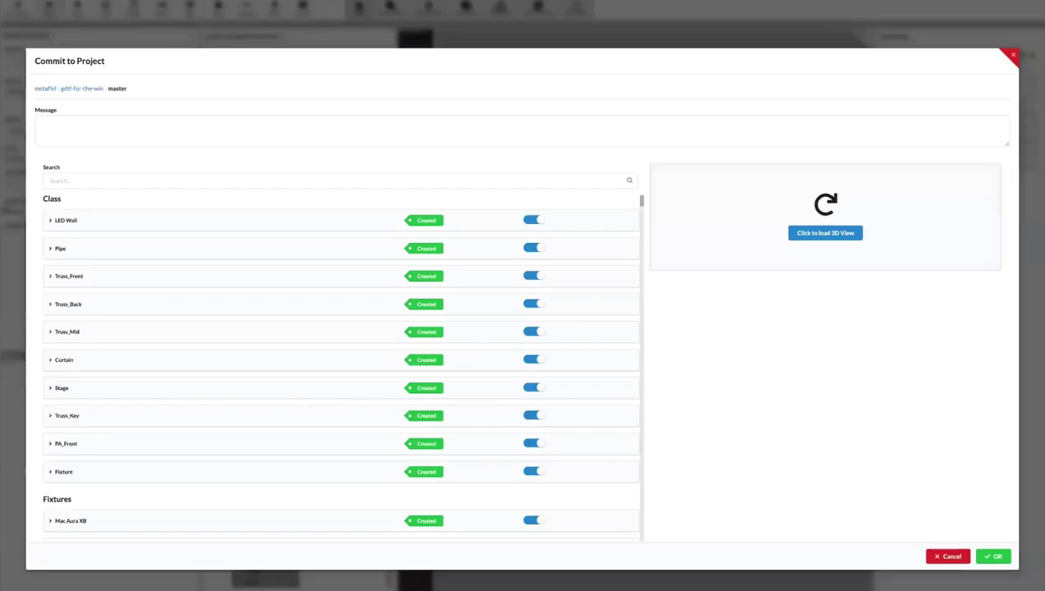
Review the list of created objects and commit them all to the master branch without a message.
scroll(187, 384, "down", 10)
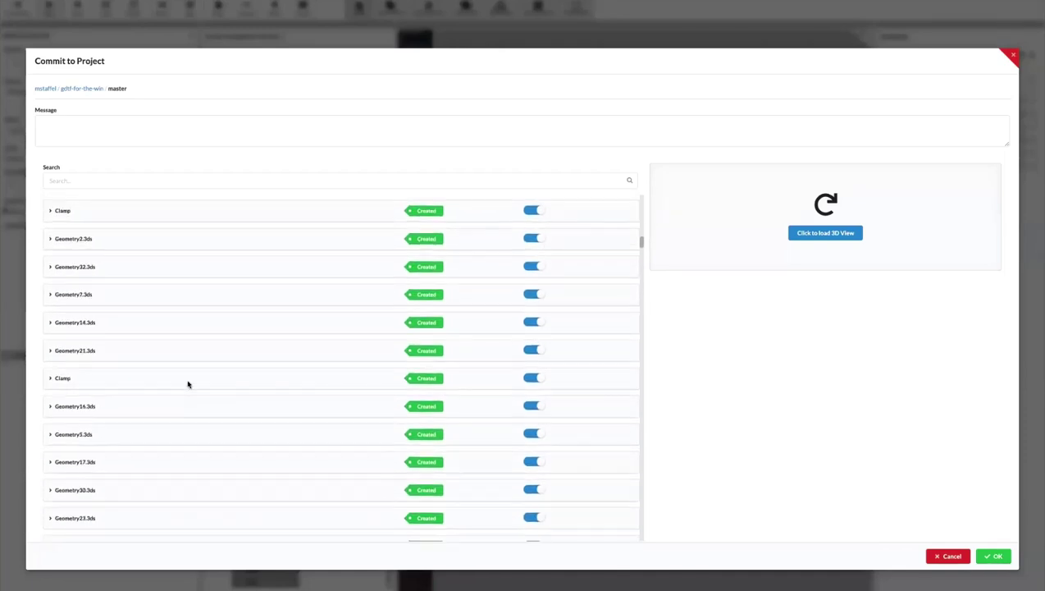
scroll(187, 384, "down", 15)
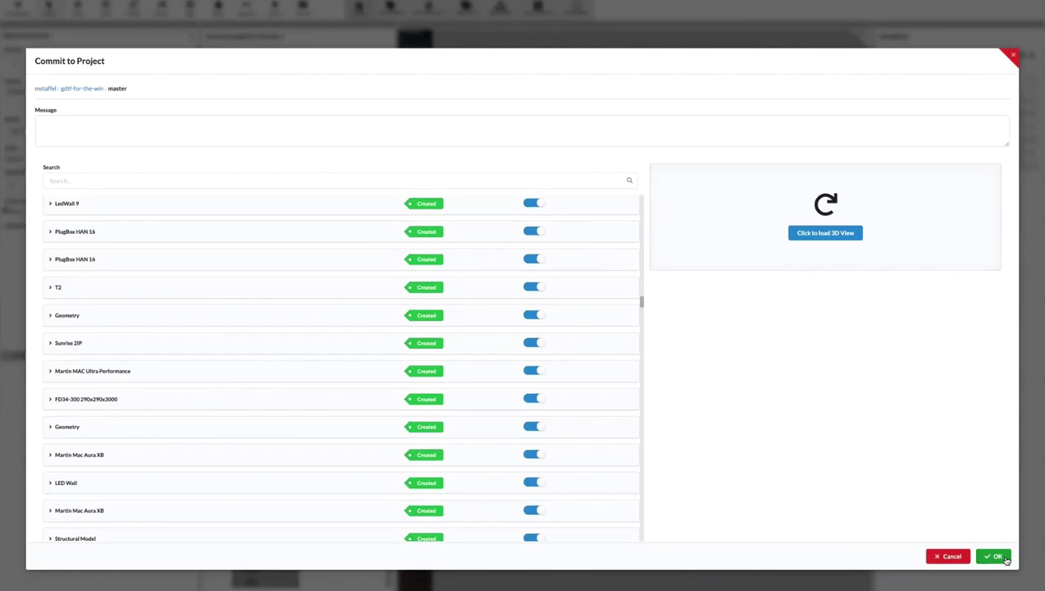
left_click(995, 556)
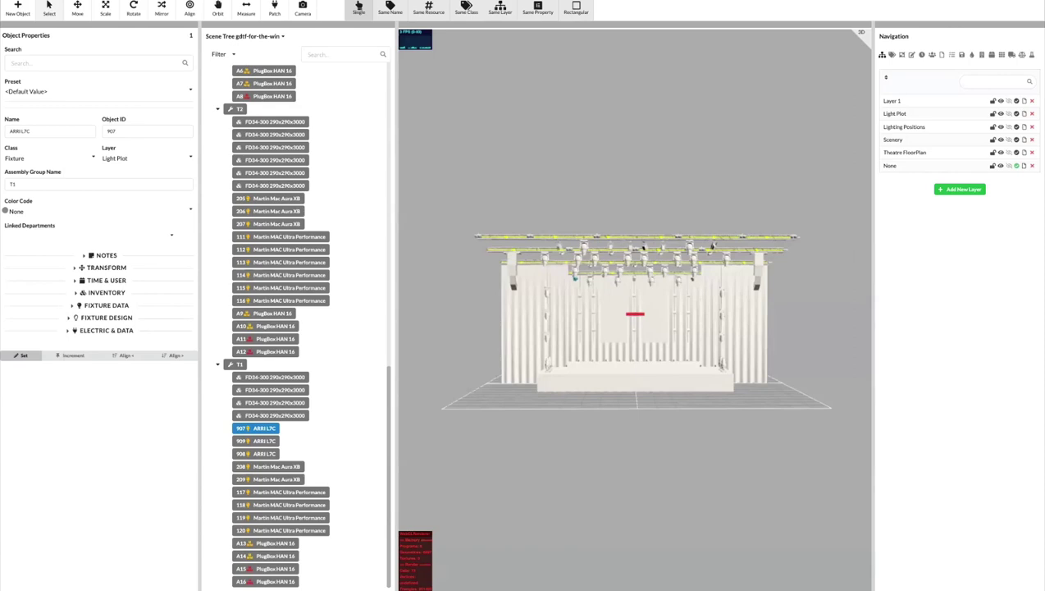
Switch to the browser and examine the T1 DMX overview and distributor power patch sheets in the online gdtf-for-the-win project.
key("super+Tab")
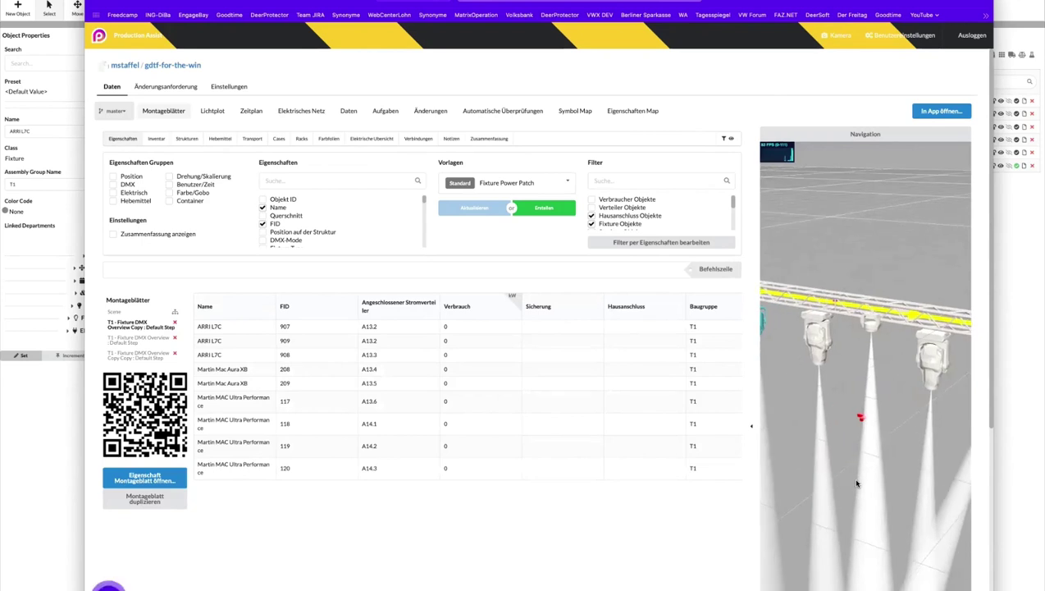
left_click(141, 345)
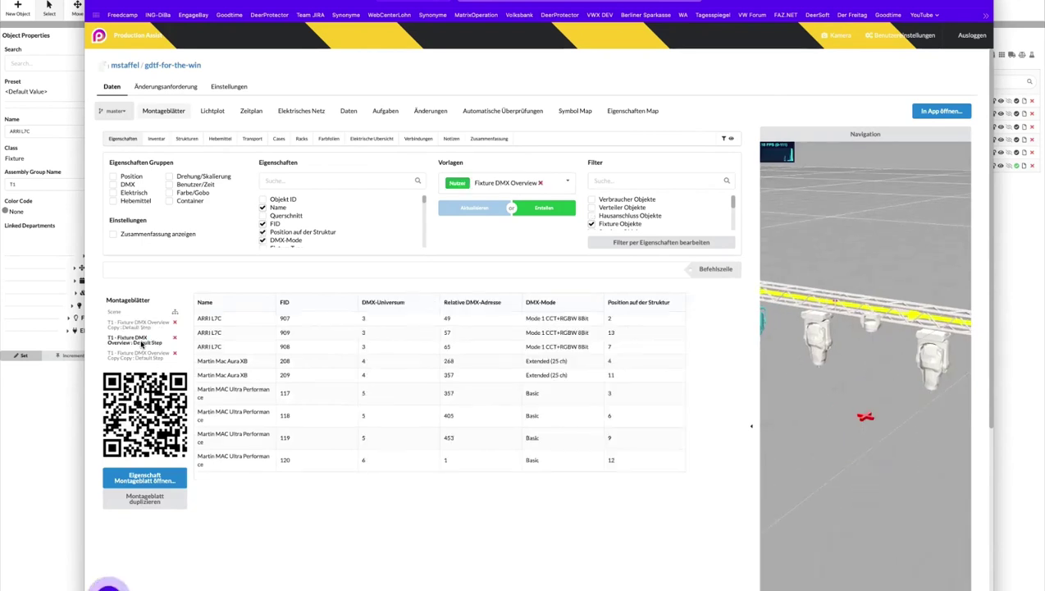
left_click(141, 353)
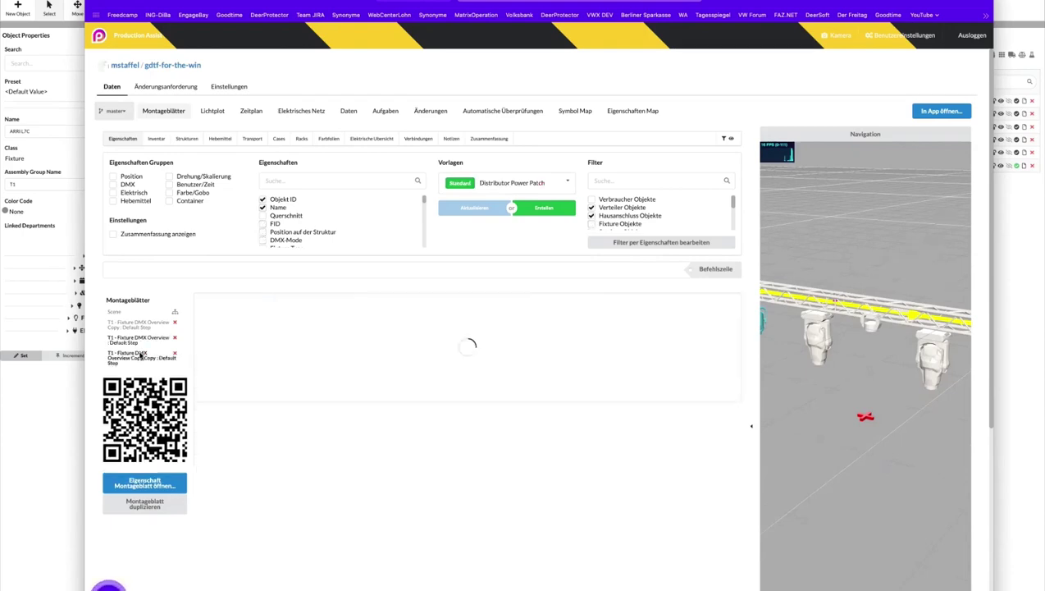
scroll(380, 472, "down", 3)
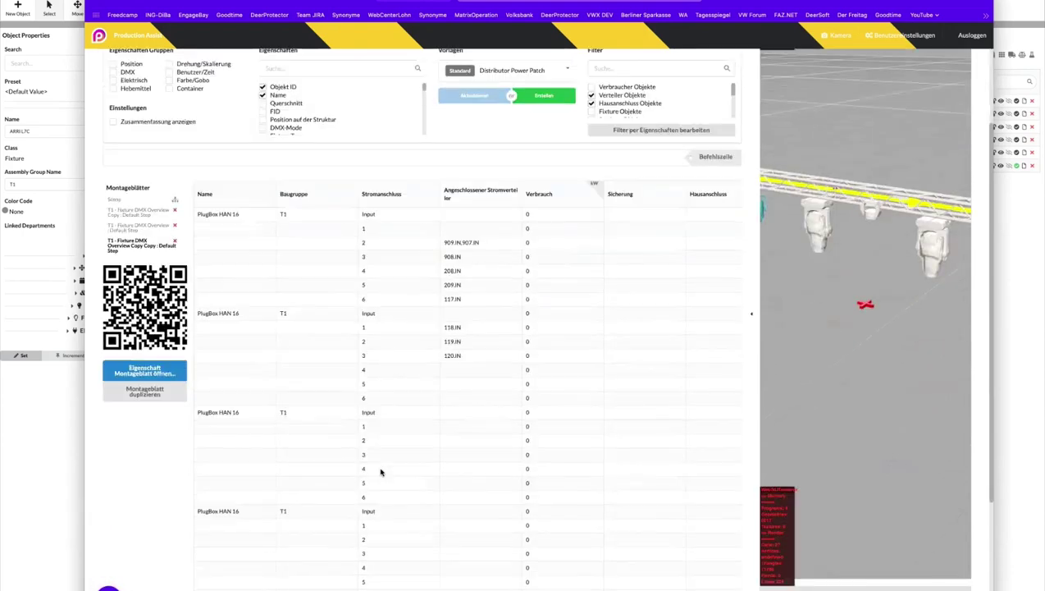
scroll(380, 472, "down", 2)
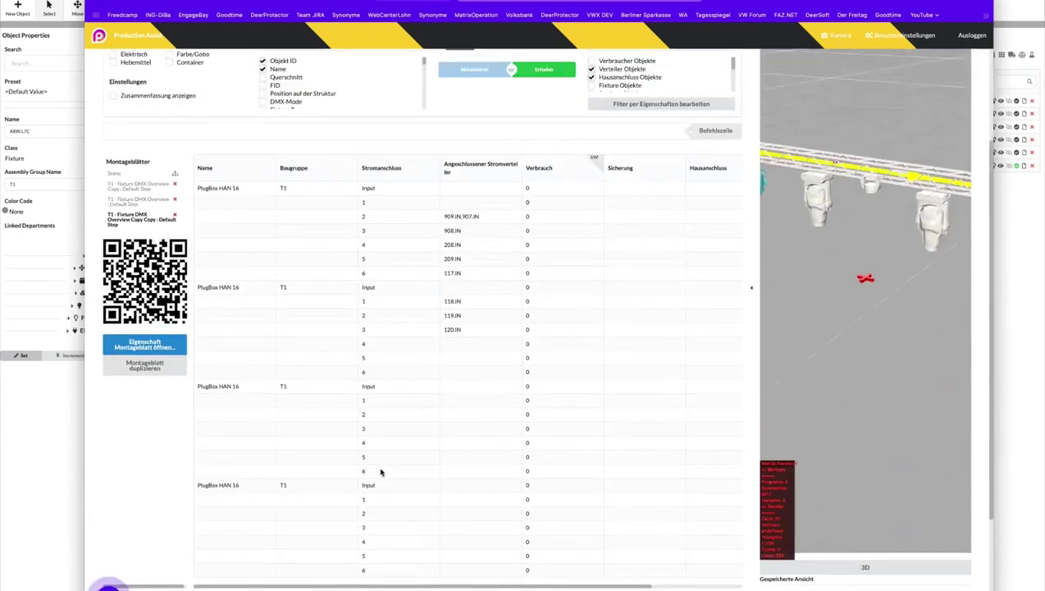
scroll(380, 472, "up", 3)
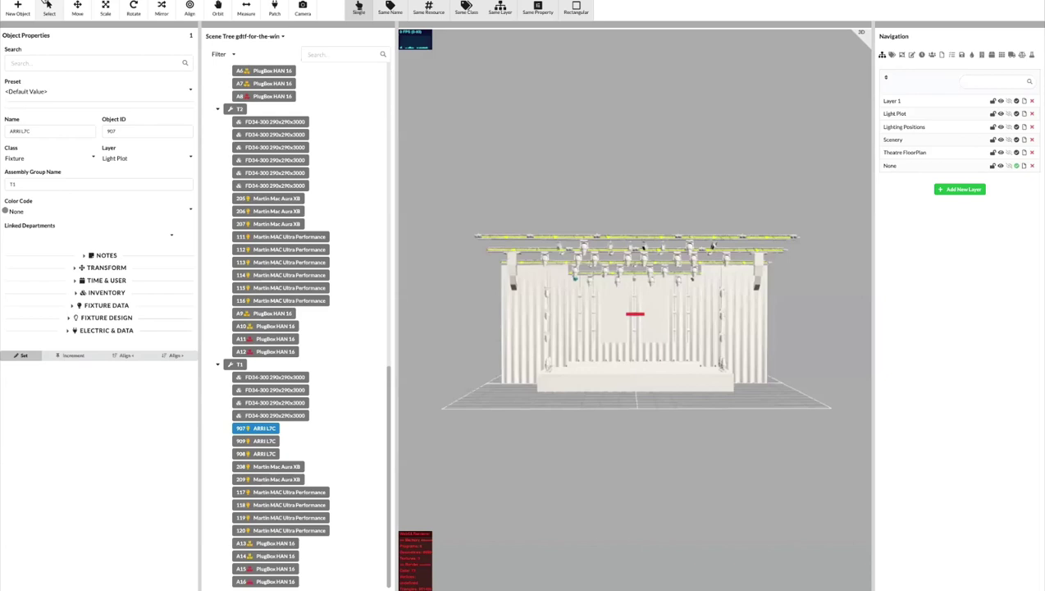
Start a print label PDF and exclude the label positions in the two middle columns of rows 2, 3, 7 and 8.
left_click(99, 1)
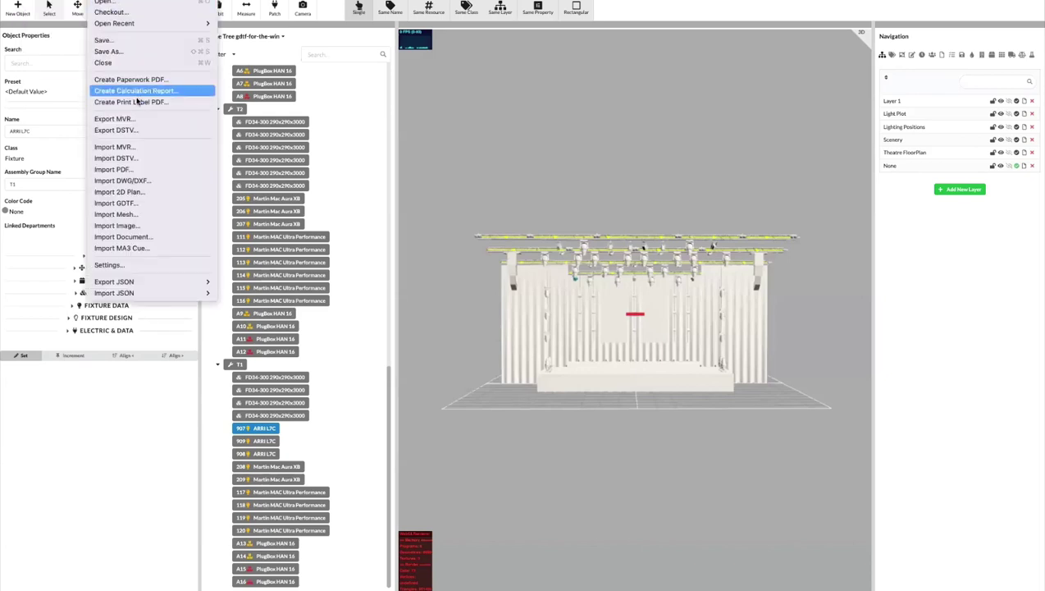
left_click(137, 100)
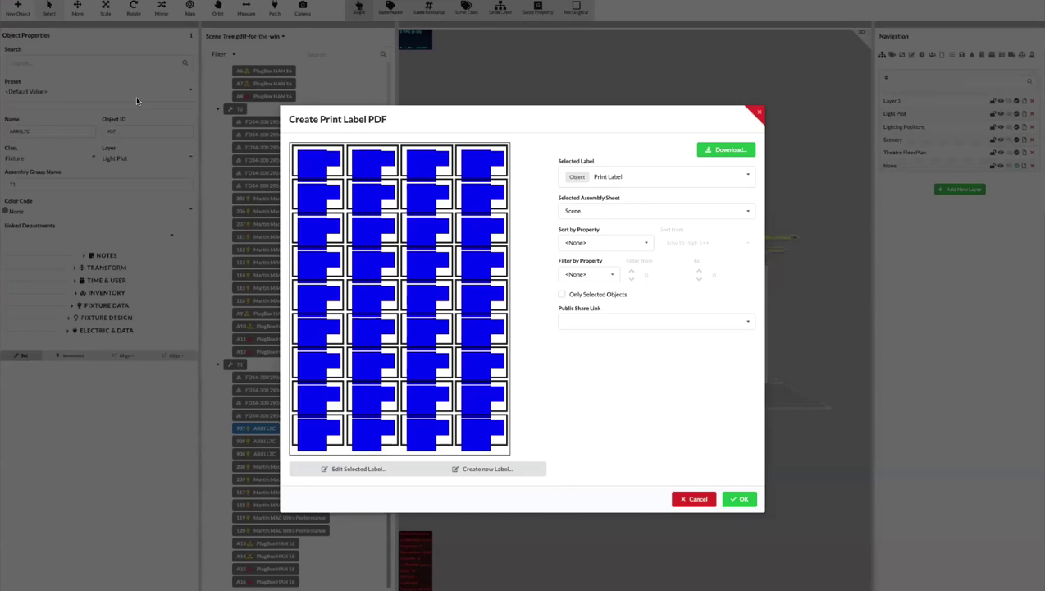
left_click(376, 201)
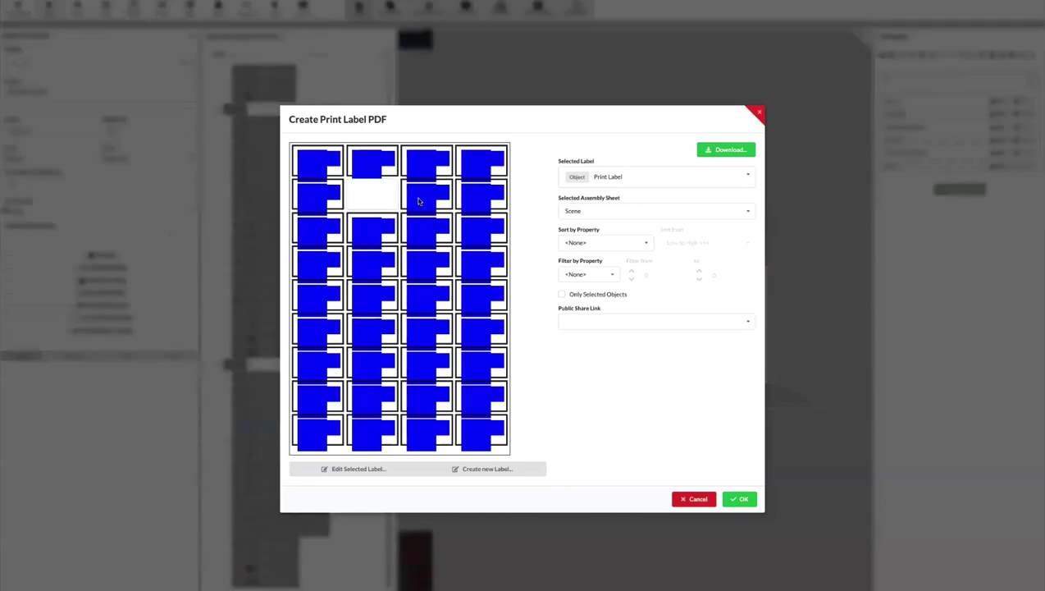
left_click(419, 200)
left_click(376, 236)
left_click(414, 236)
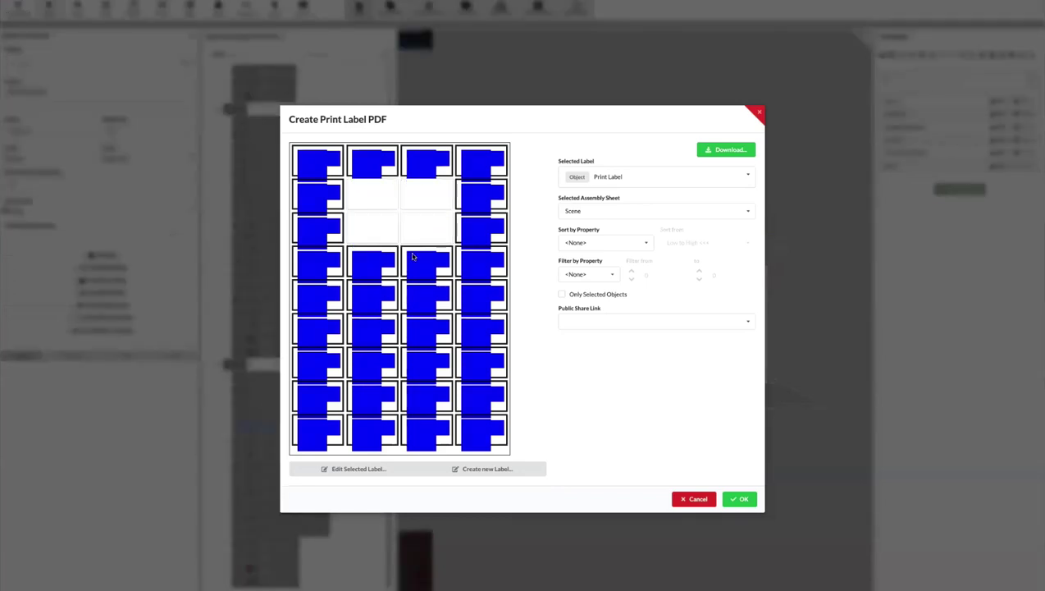
left_click(387, 364)
left_click(416, 362)
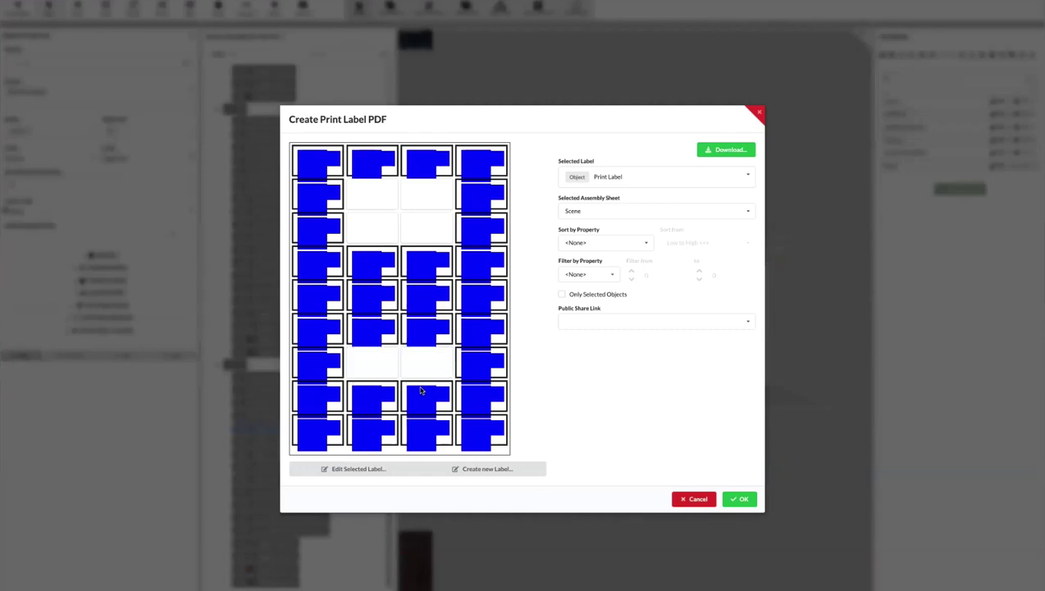
left_click(420, 389)
left_click(383, 393)
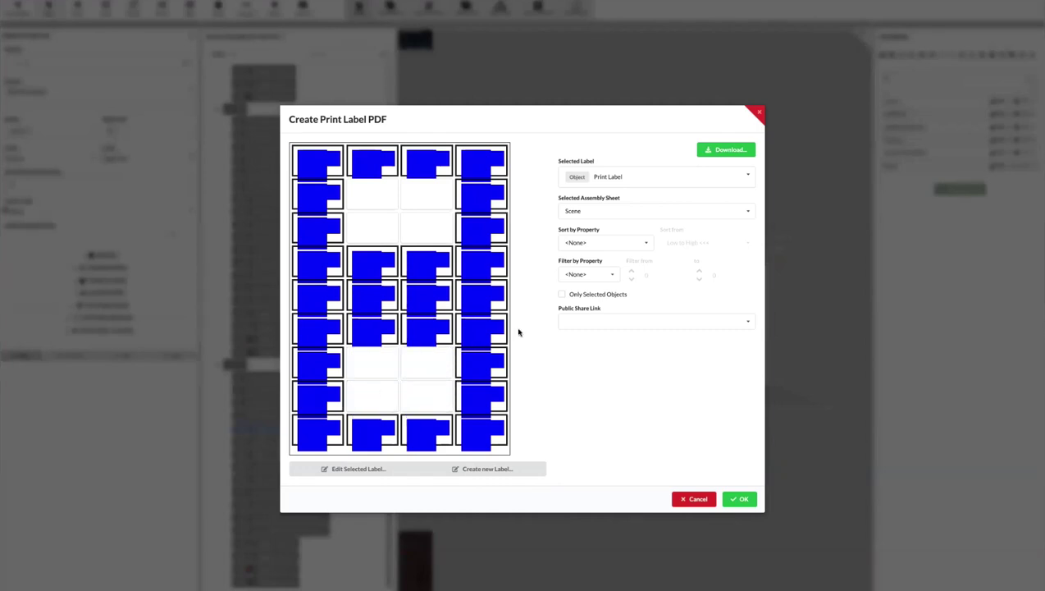
Set the public share link to GDTF for the win and the assembly sheet to T1 - Fixture DMX Overview, and generate and review the label PDF.
left_click(588, 320)
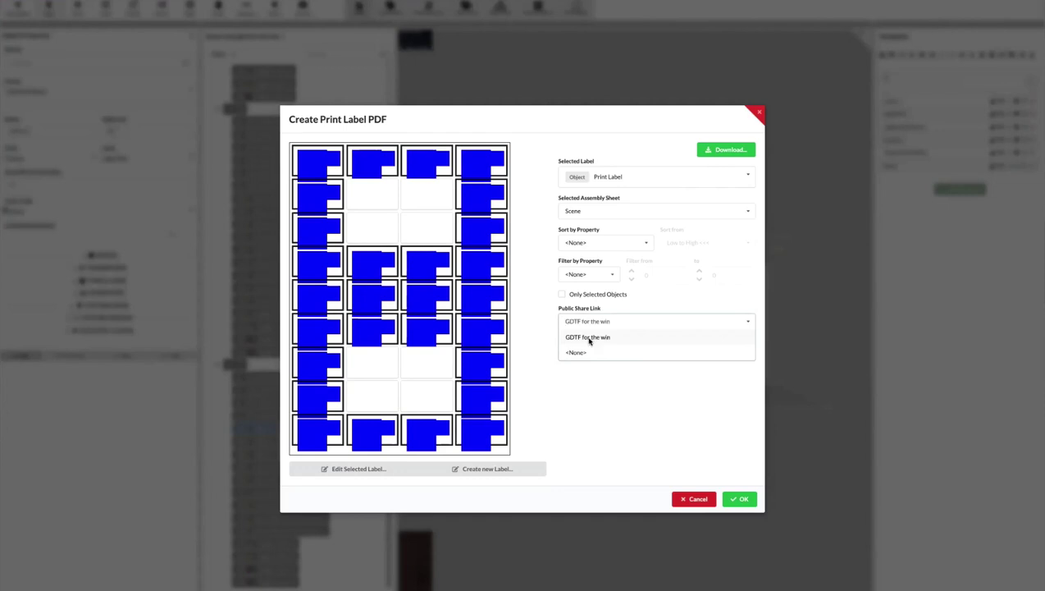
left_click(589, 340)
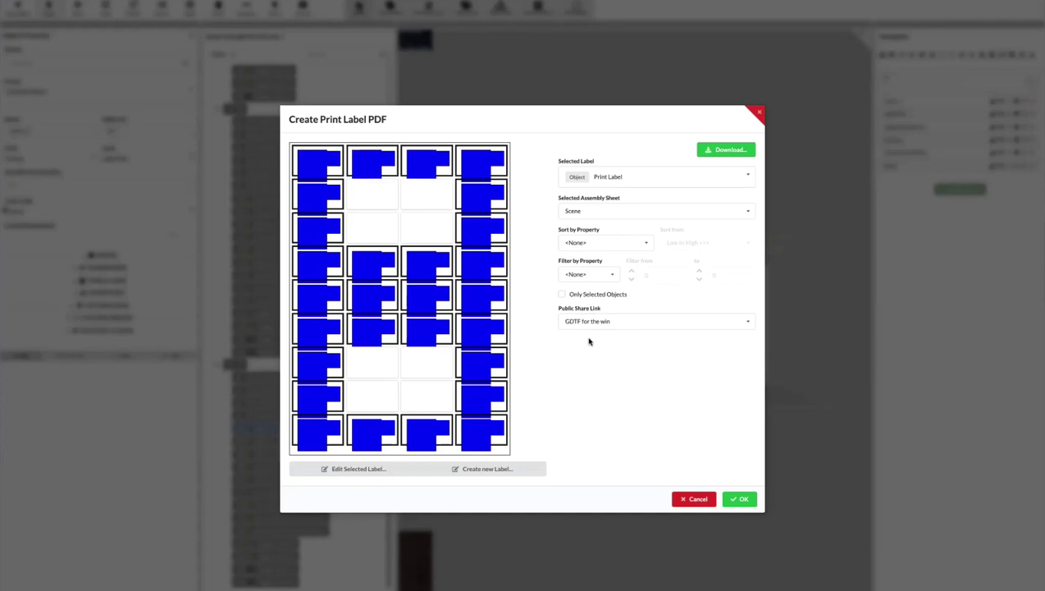
left_click(615, 210)
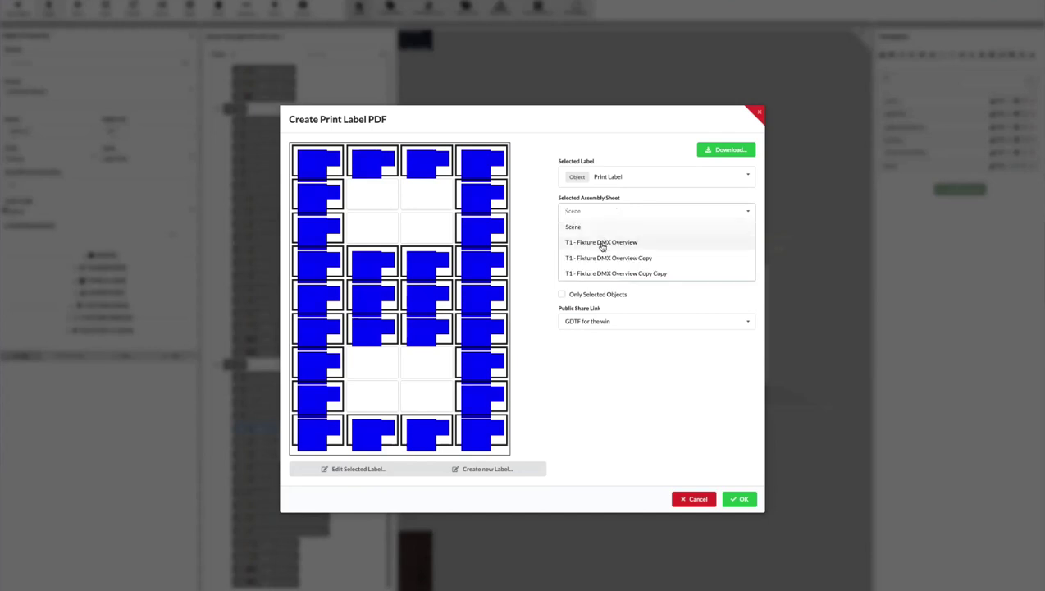
left_click(602, 241)
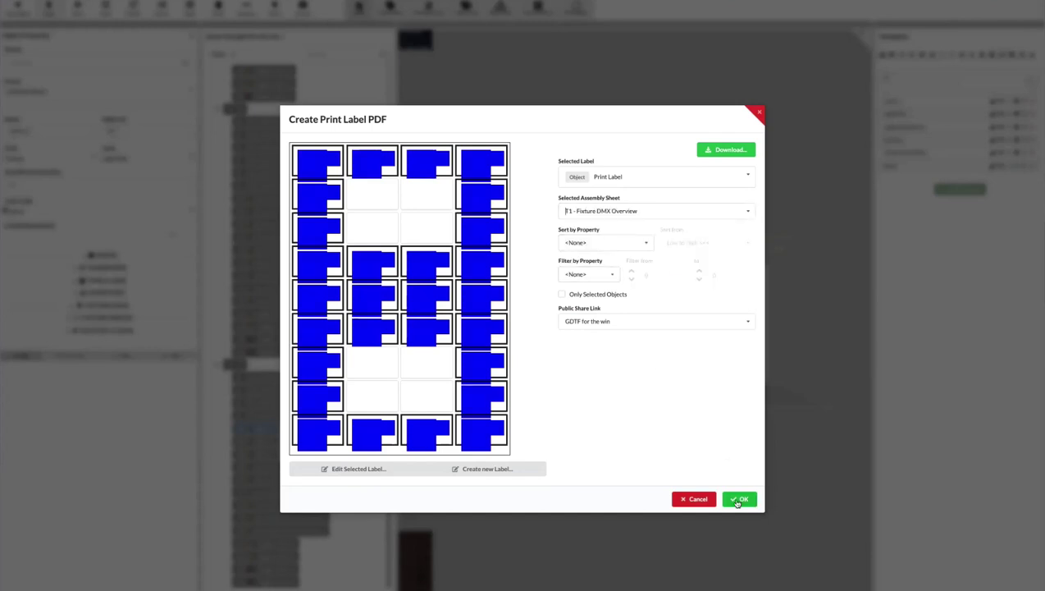
left_click(737, 498)
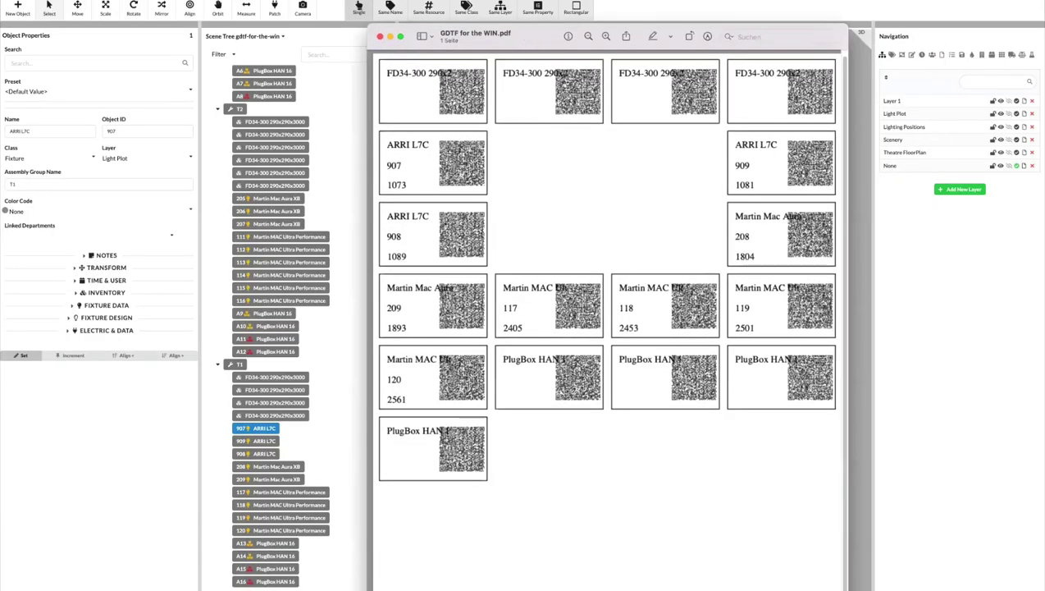
scroll(602, 321, "down", 2)
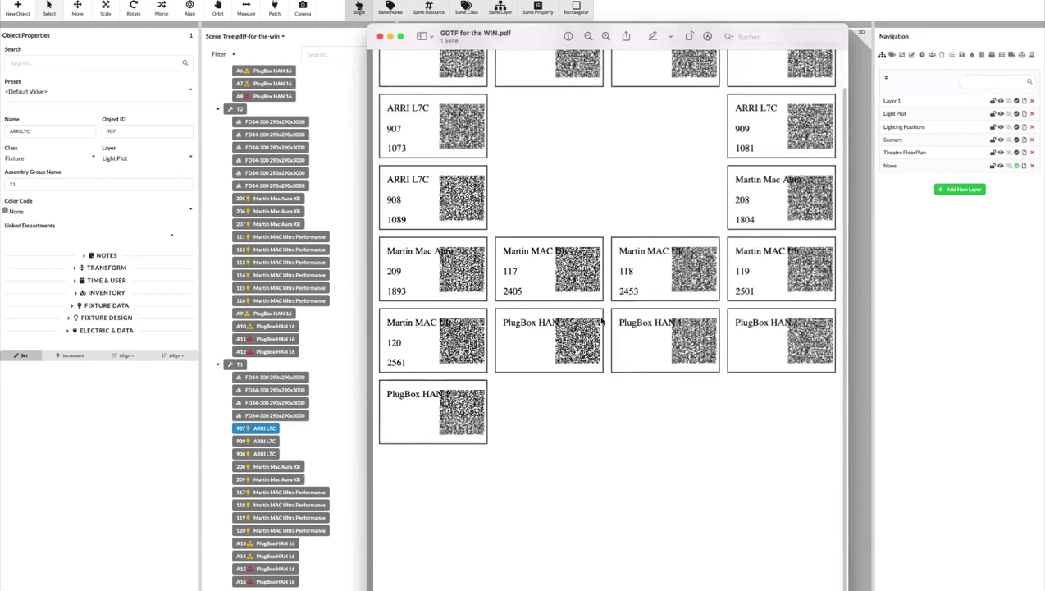
scroll(601, 323, "up", 3)
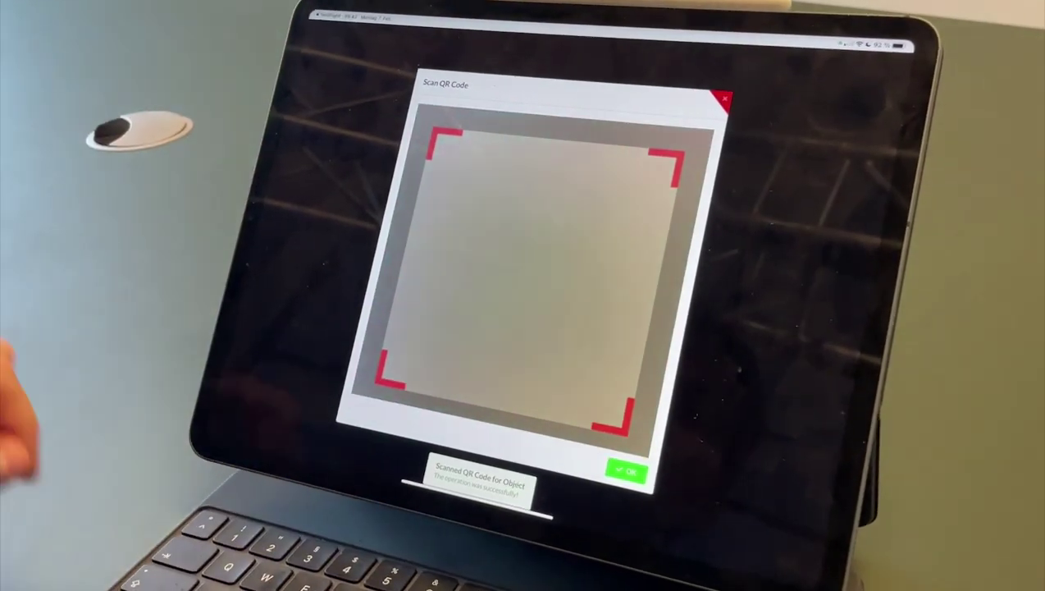
Accept the scanned QR code for the ARRI L7C fixture and add the note "Please clean the fixture" to it.
left_click(631, 474)
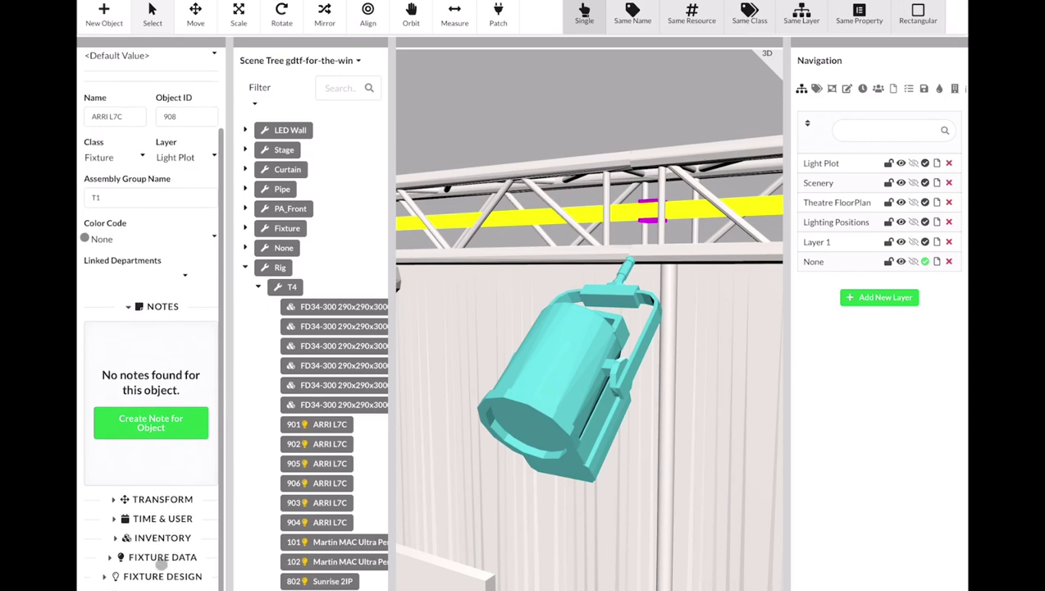
left_click(164, 556)
scroll(151, 410, "down", 5)
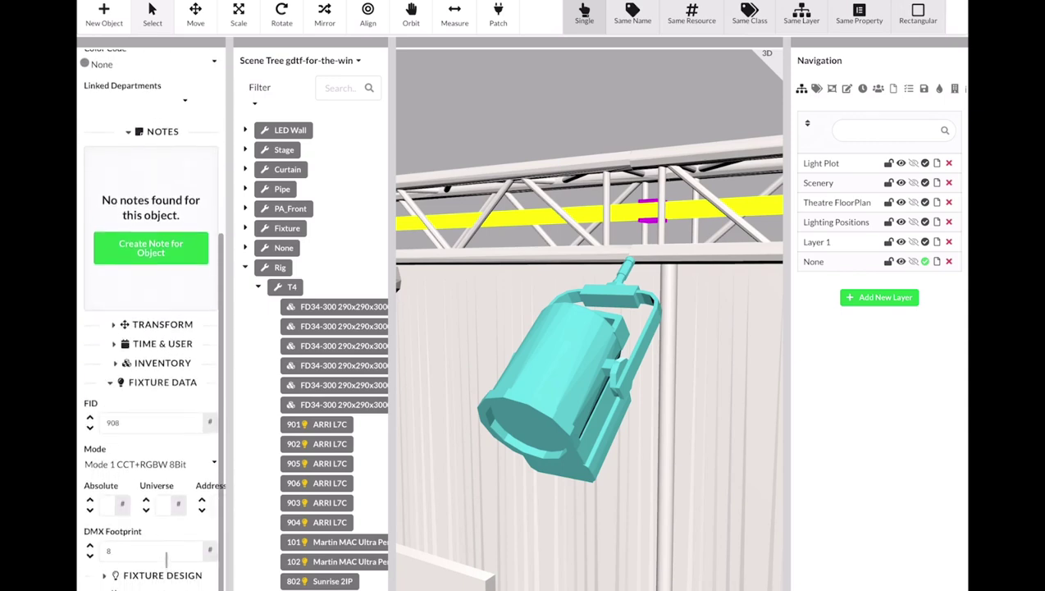
left_click(138, 248)
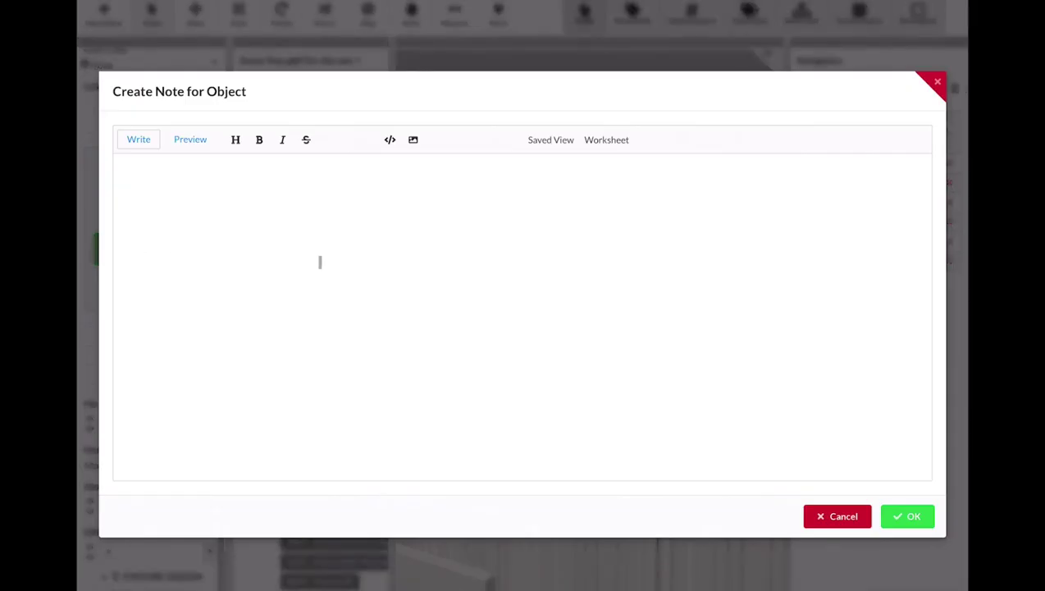
left_click(320, 260)
type("Please cl")
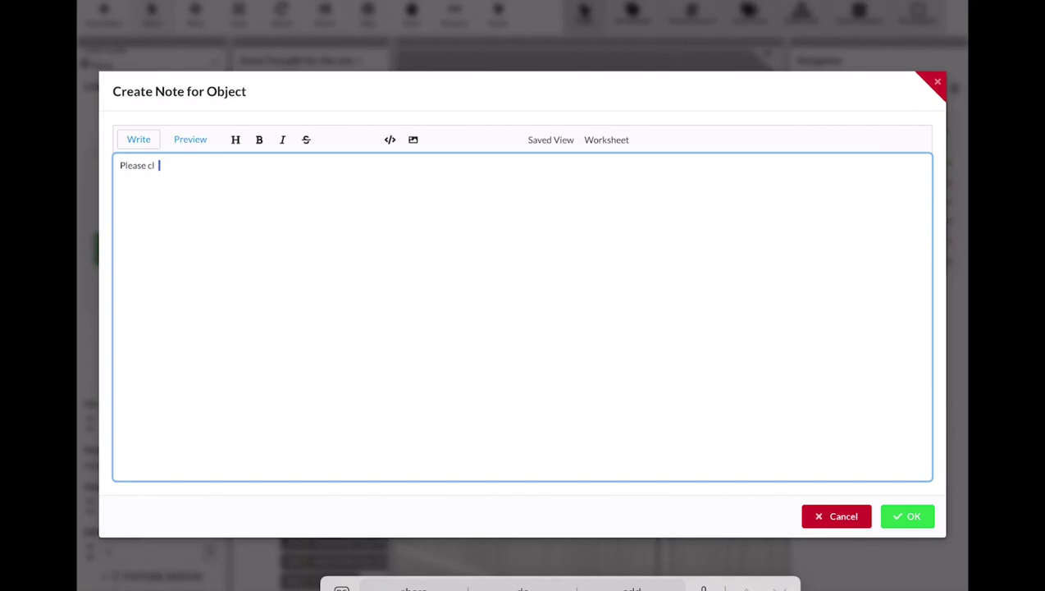
type("ean the fixture")
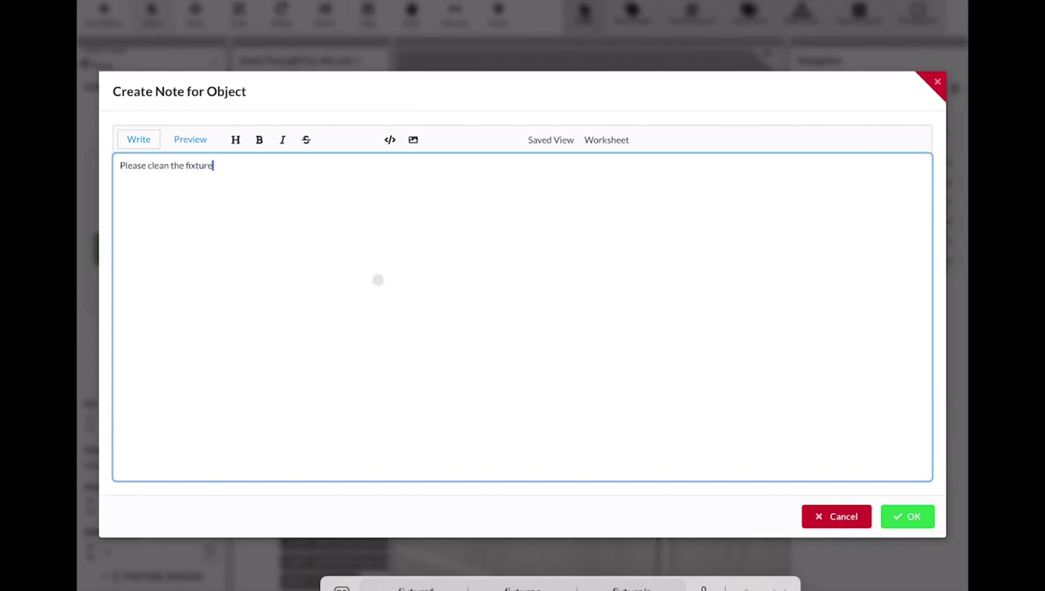
left_click(913, 516)
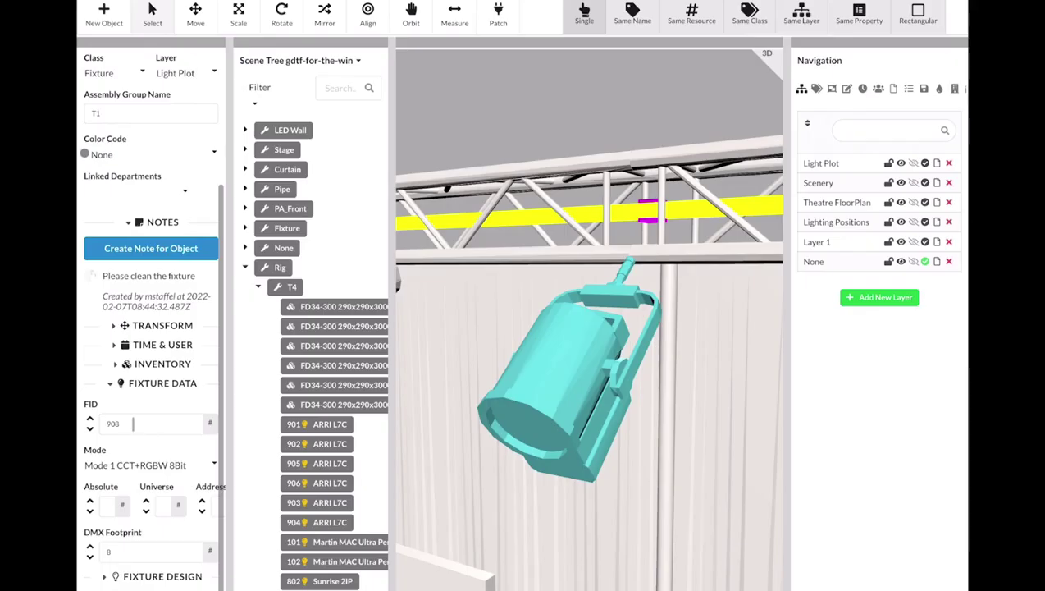
Set the FID of the selected ARRI L7C fixture to 1908.
left_click(133, 423)
key("Home")
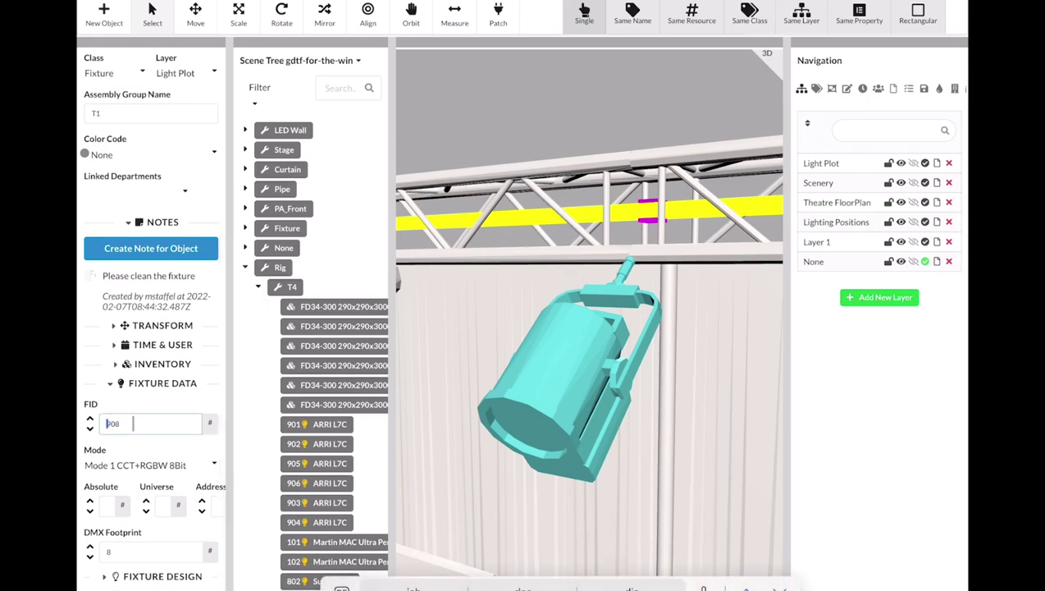
type("1")
key("ctrl+s")
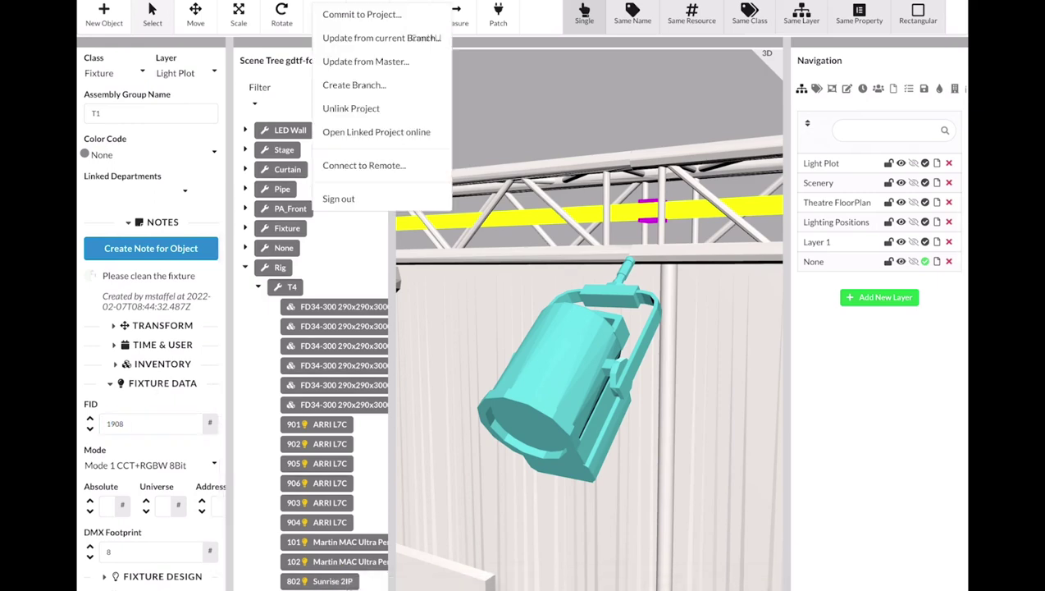
Review the changed fixture and object IDs of the ARRI L7C and commit them to the master branch without a message.
left_click(327, 14)
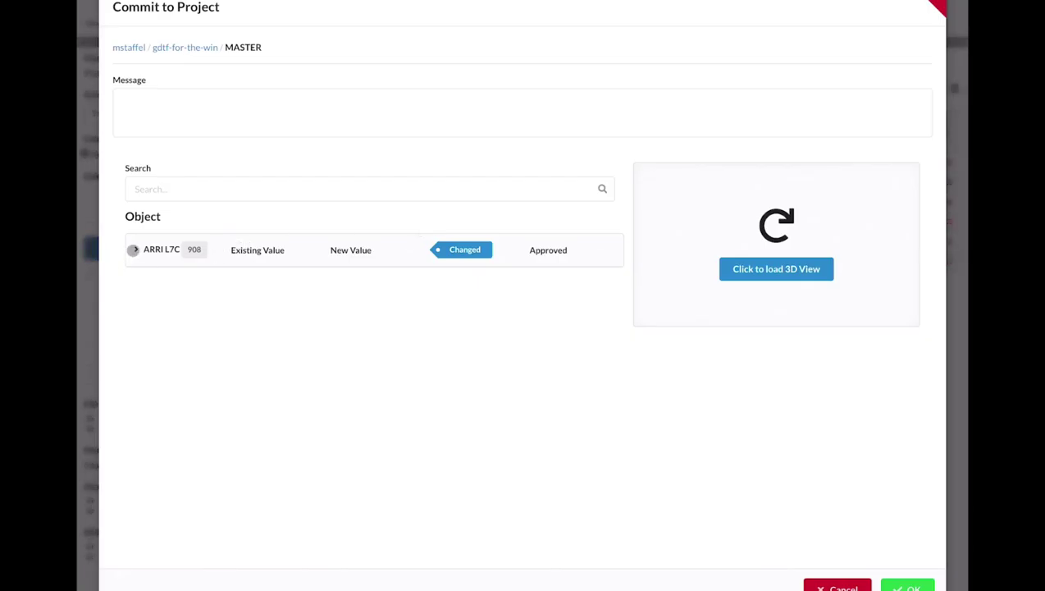
left_click(134, 249)
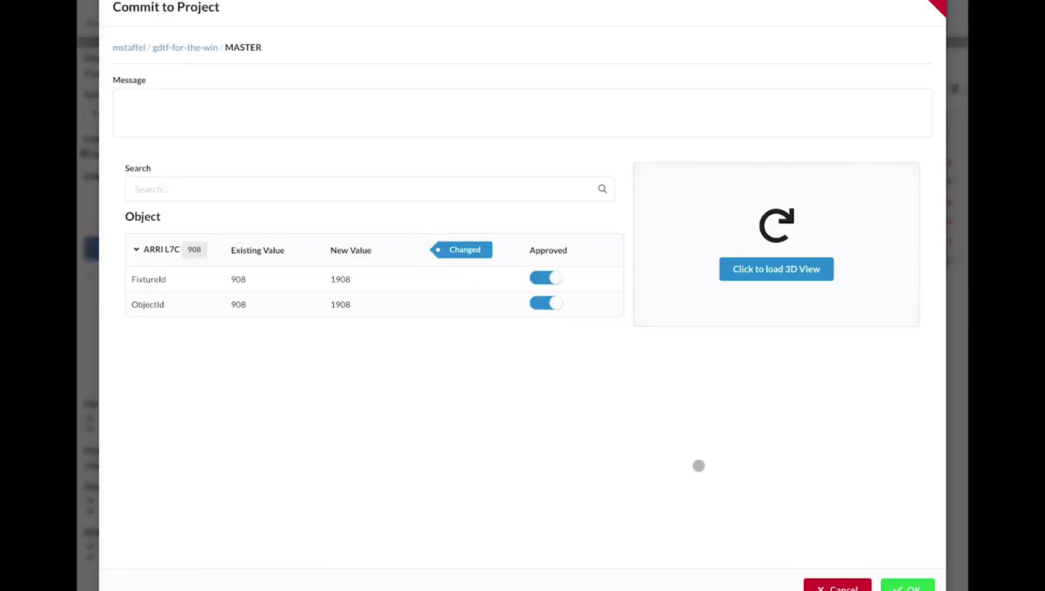
left_click(925, 586)
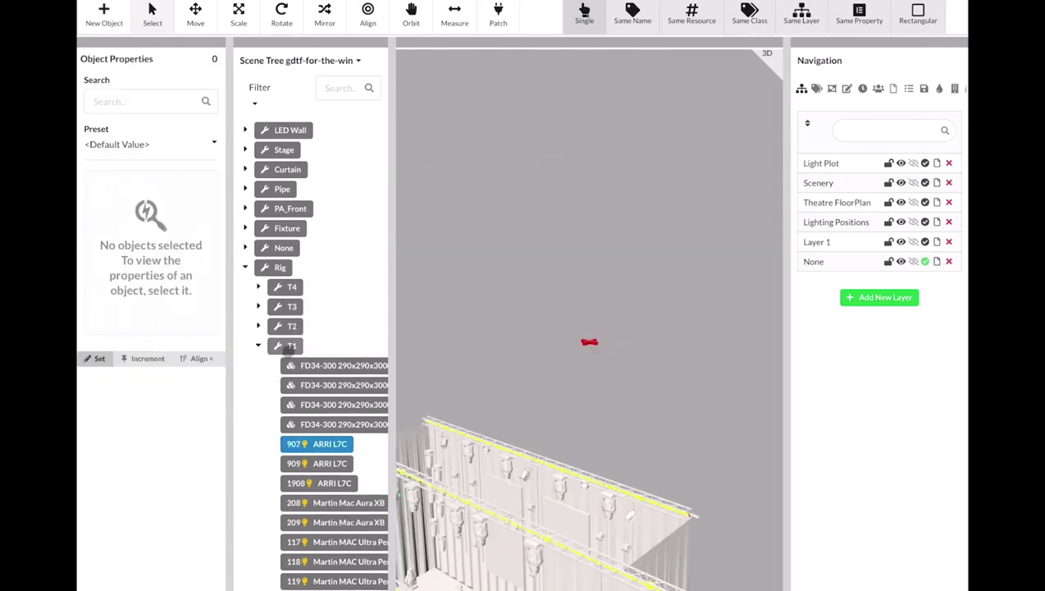
Create dimensions for the T1 truss assembly in the Rig group.
left_click(289, 346)
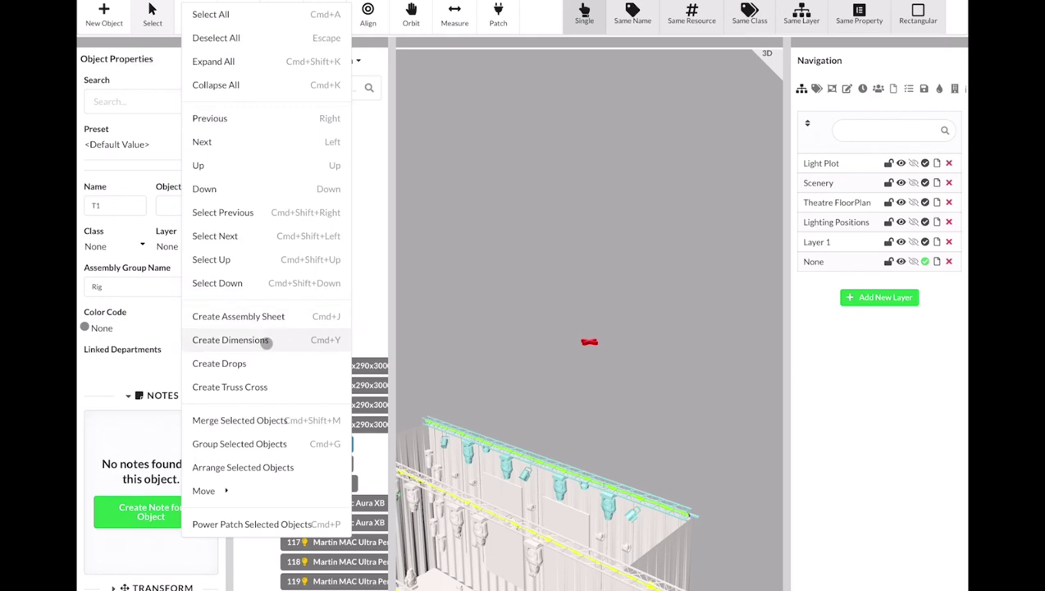
left_click(267, 342)
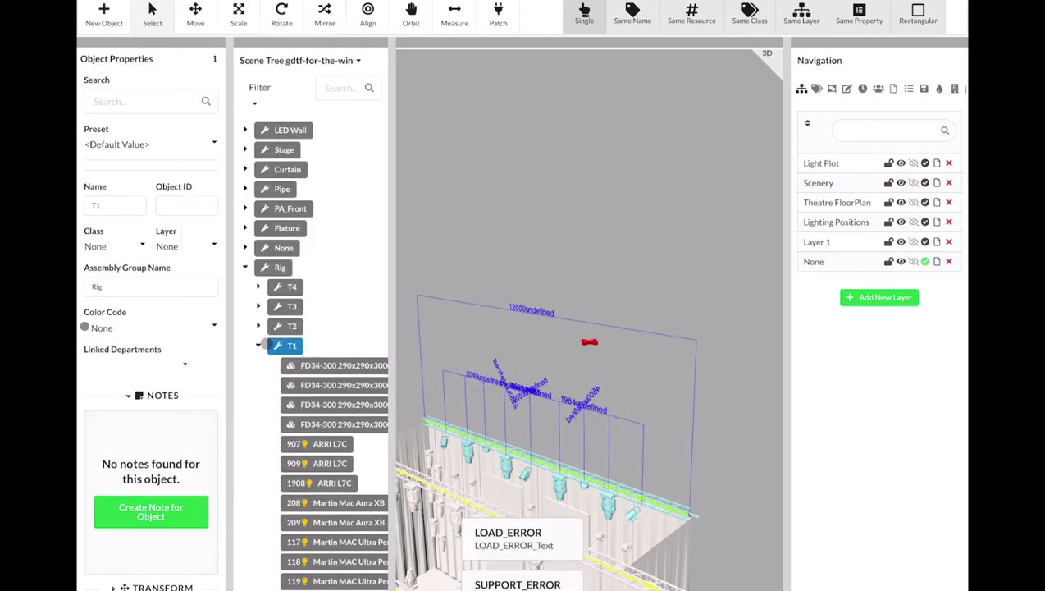